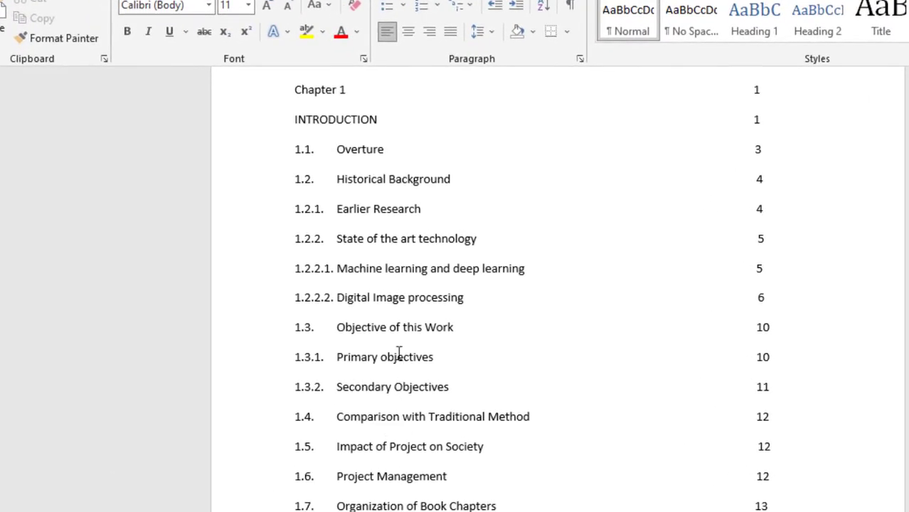
Apply the Heading 1 style to the "Objective of this Work:" line on page 10
left_click_drag(342, 328, 457, 335)
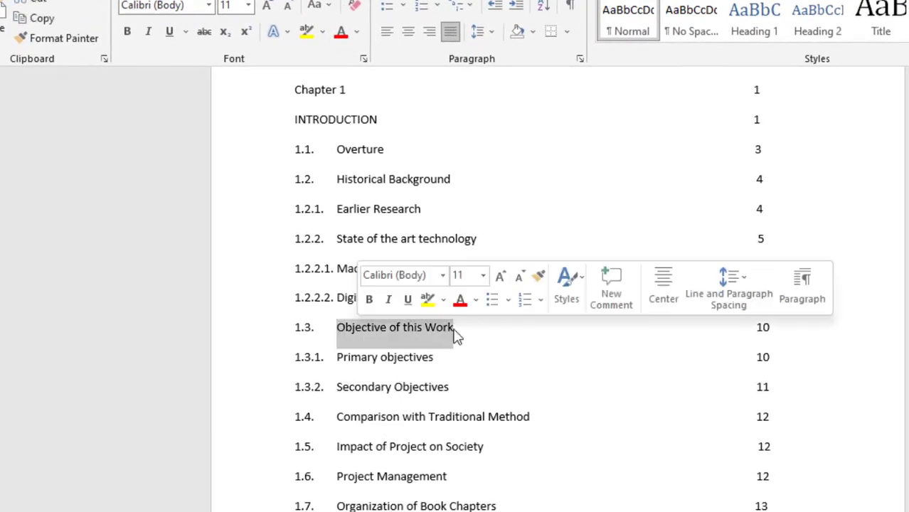
left_click(466, 328)
left_click_drag(342, 327, 460, 332)
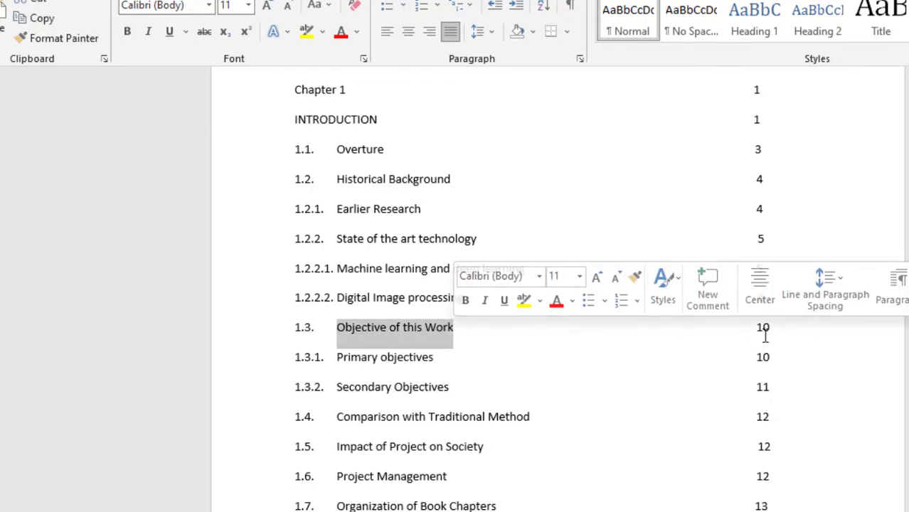
left_click(766, 331)
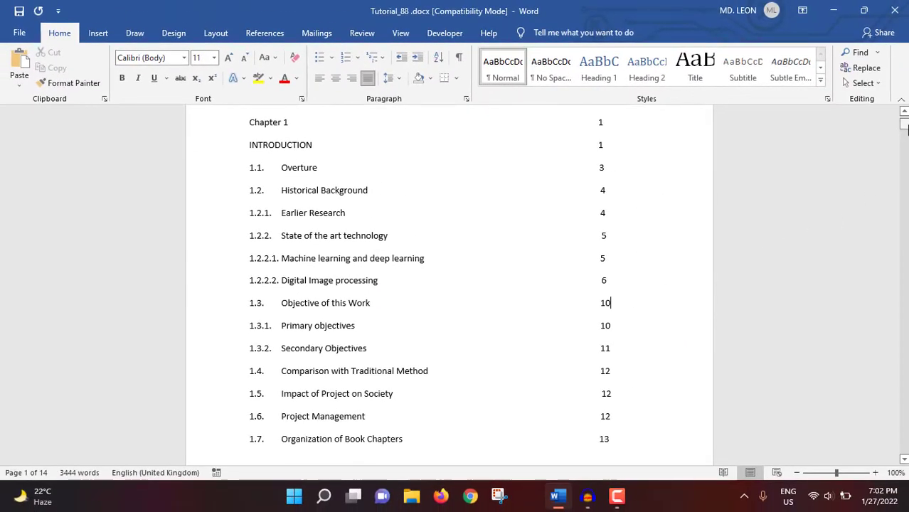
left_click_drag(903, 125, 904, 350)
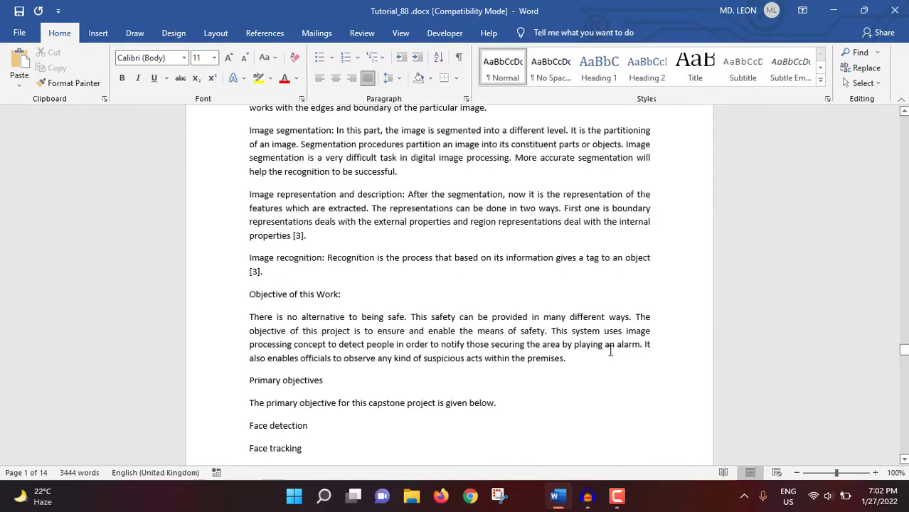
scroll(610, 351, "down", 3)
scroll(534, 398, "up", 1)
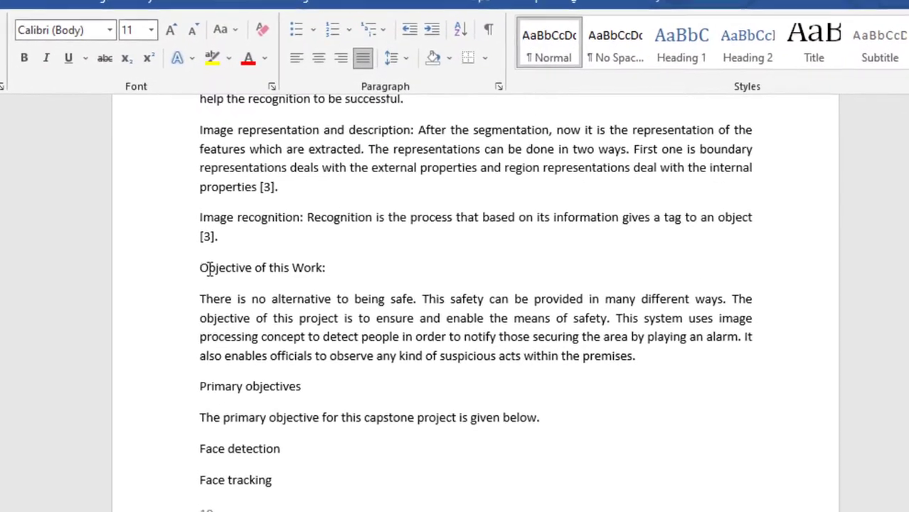
left_click_drag(255, 230, 344, 234)
left_click_drag(330, 272, 340, 279)
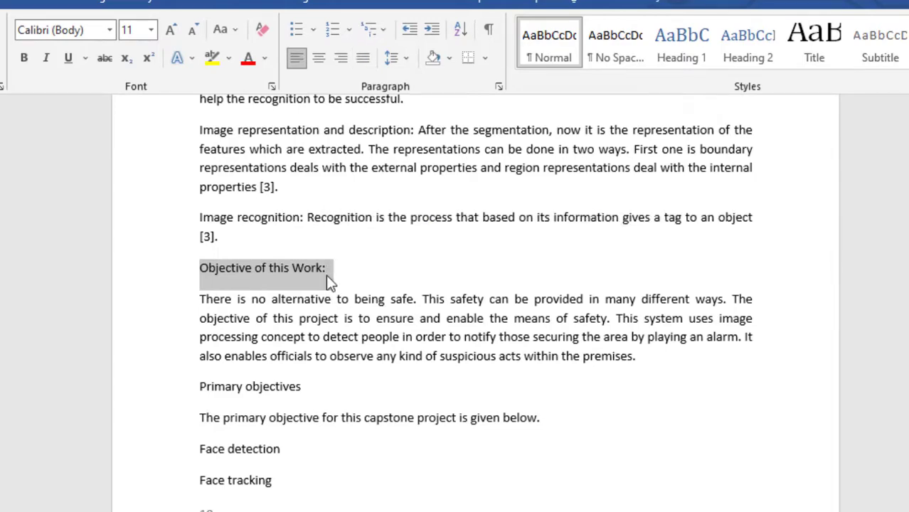
left_click(328, 273)
left_click_drag(197, 268, 319, 274)
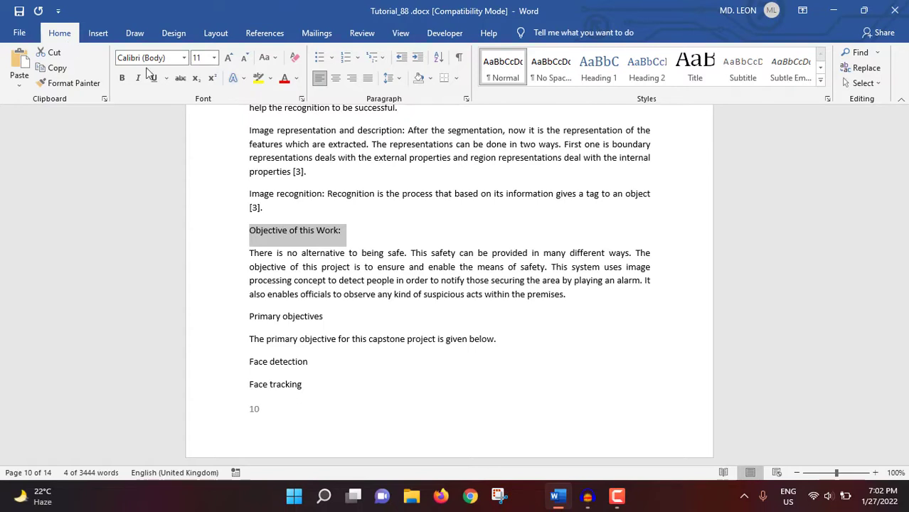
left_click(602, 84)
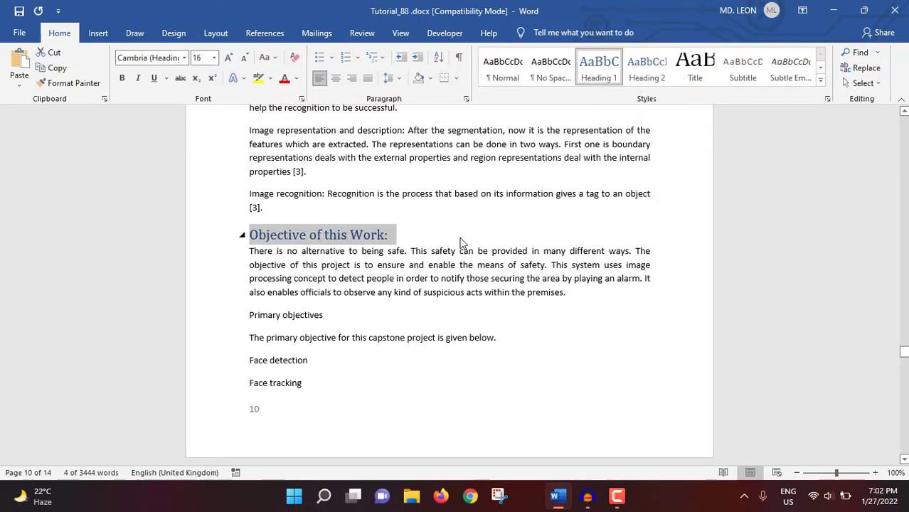
Replace the "Objective of this Work" text of contents entry 1.3 with a hyperlinked cross-reference to that heading's text
left_click_drag(904, 352, 904, 125)
scroll(328, 319, "up", 1)
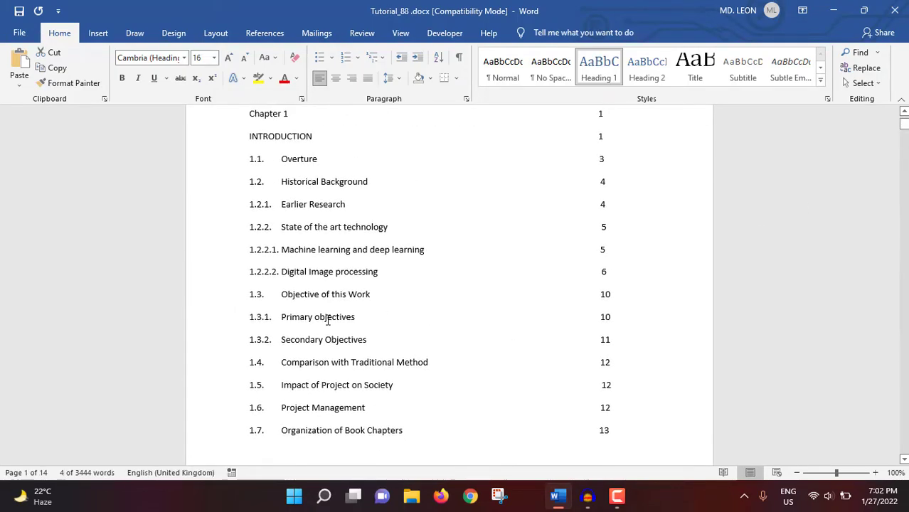
left_click_drag(282, 295, 371, 297)
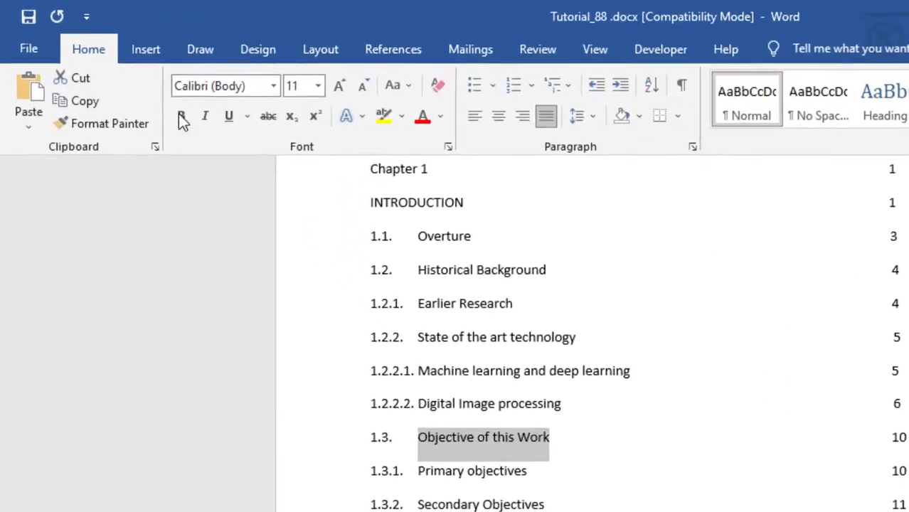
left_click(145, 49)
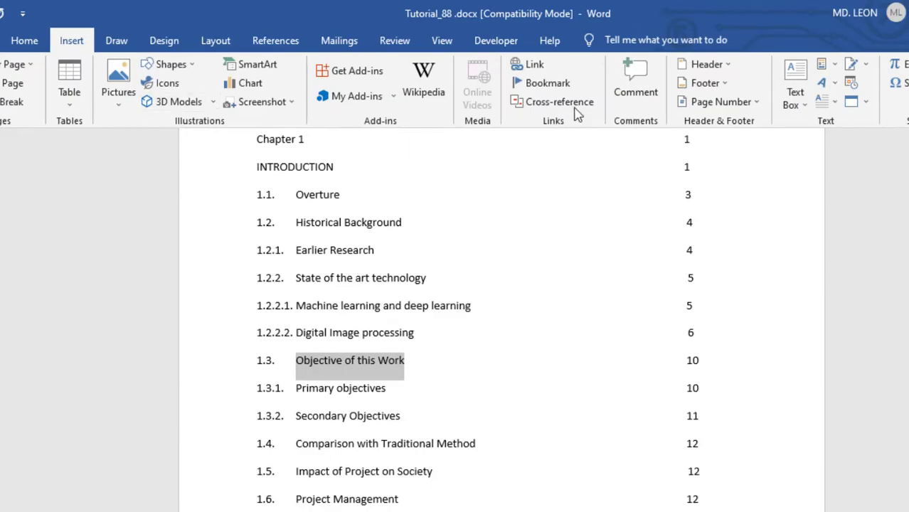
left_click(577, 111)
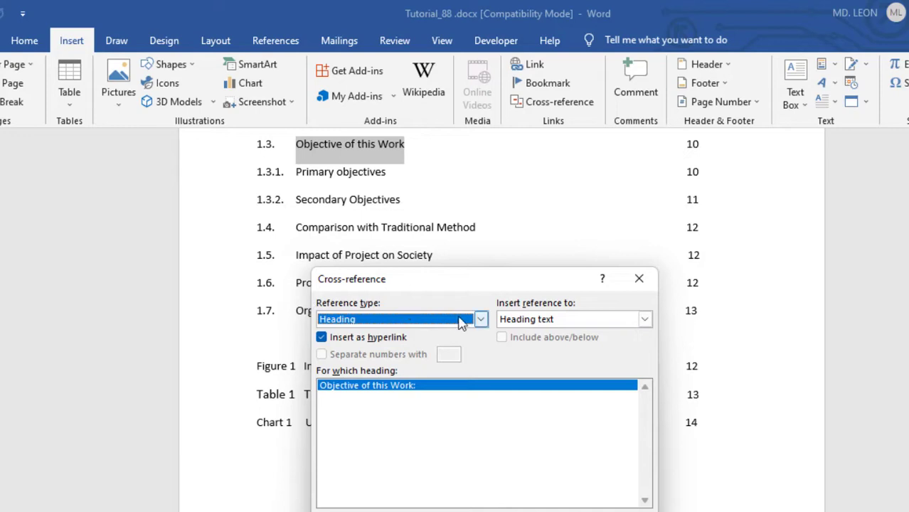
left_click(481, 319)
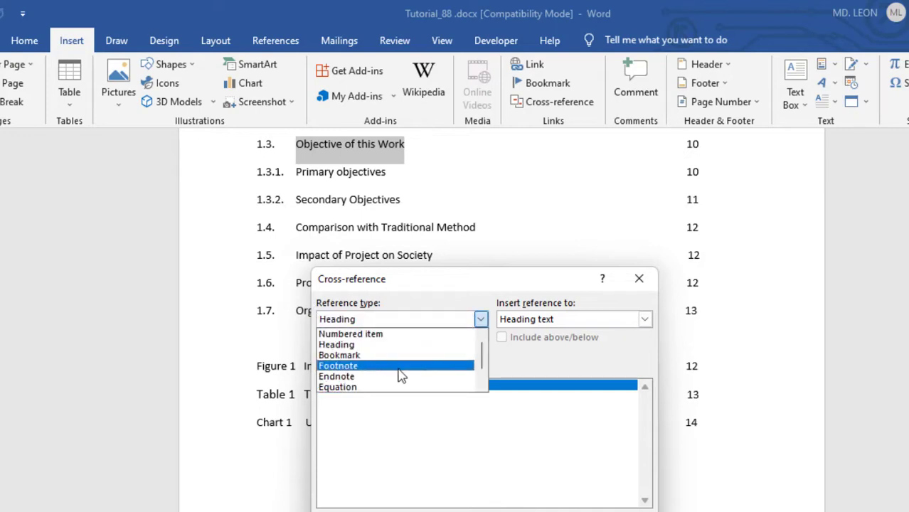
scroll(400, 374, "down", 3)
scroll(377, 355, "up", 6)
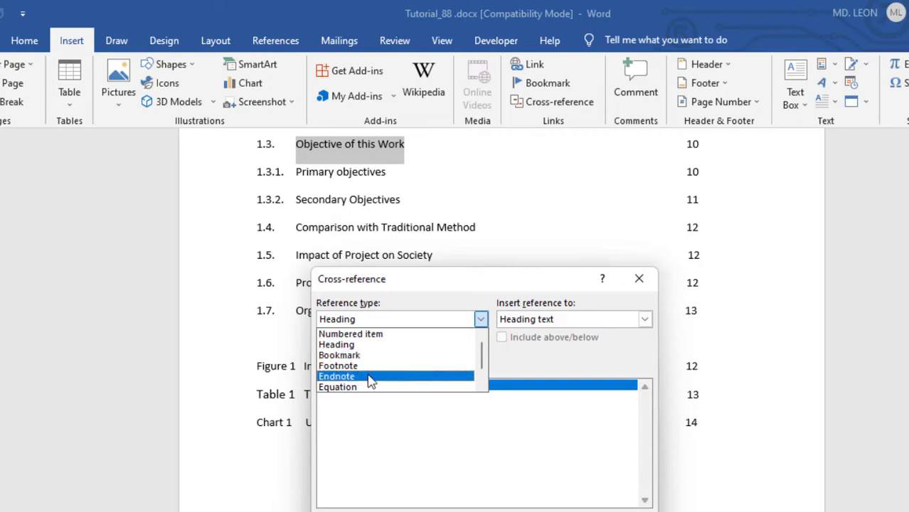
scroll(386, 377, "down", 1)
scroll(398, 372, "up", 1)
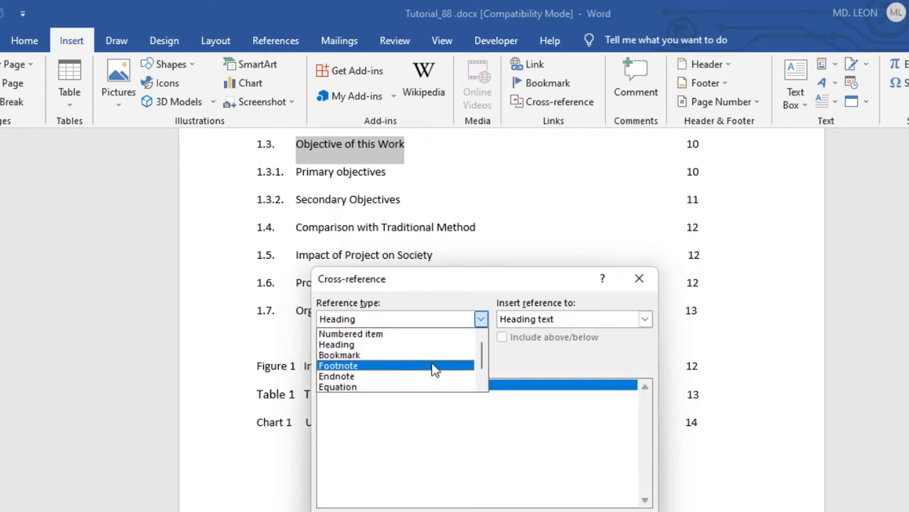
left_click(362, 321)
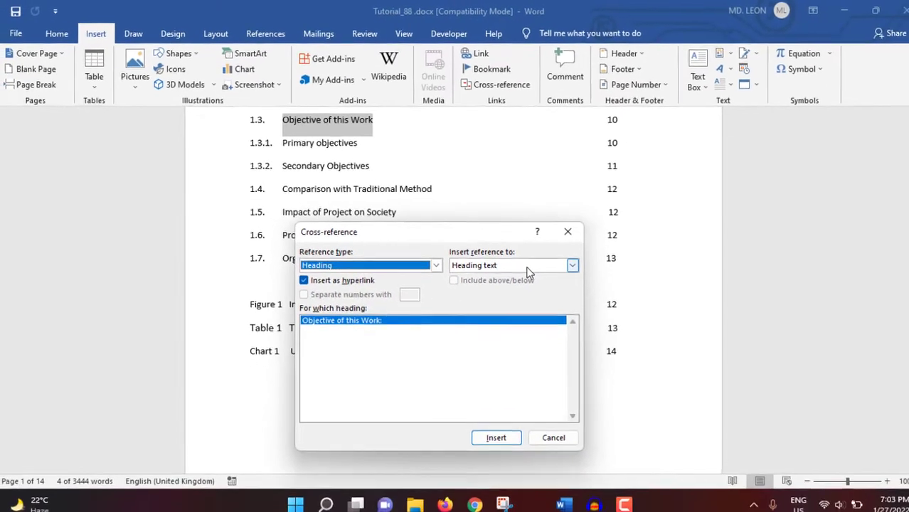
left_click(495, 436)
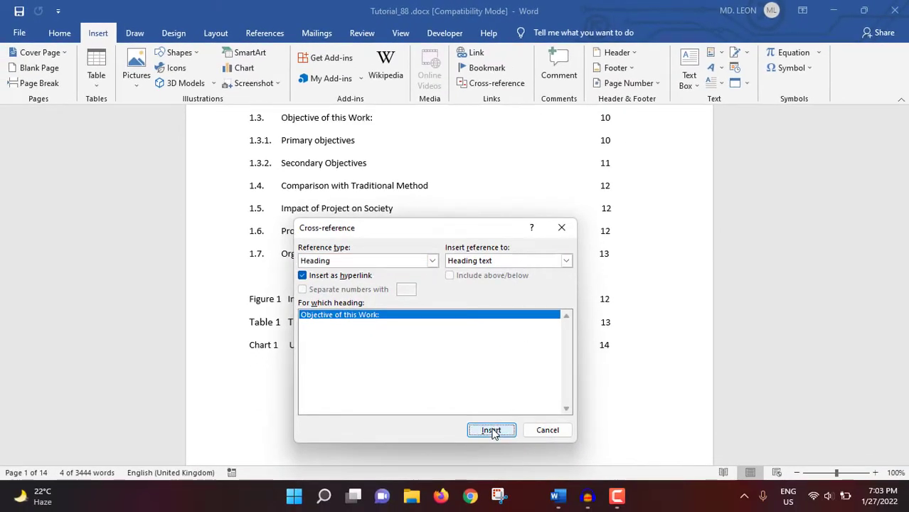
left_click(561, 229)
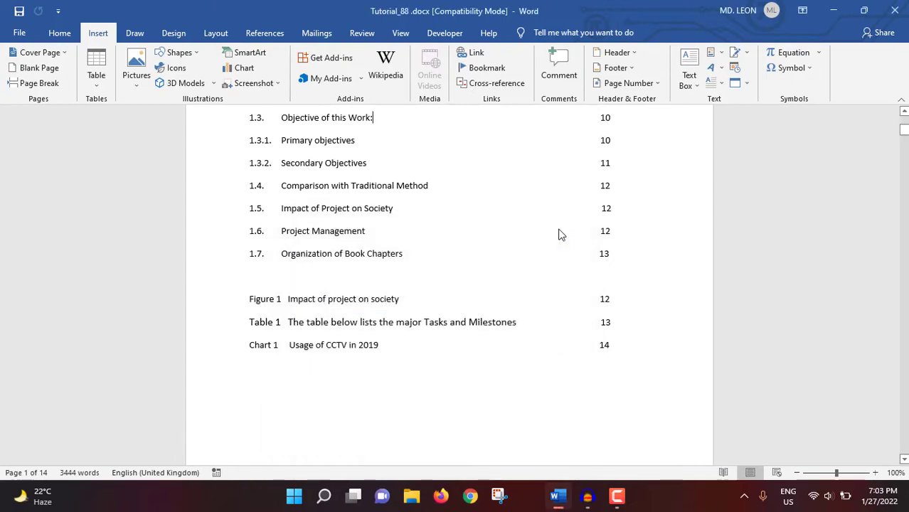
Test the hyperlink of contents entry 1.3 by following it, and go to the "Impact of Project on Society" chart on page 12
scroll(545, 274, "up", 1)
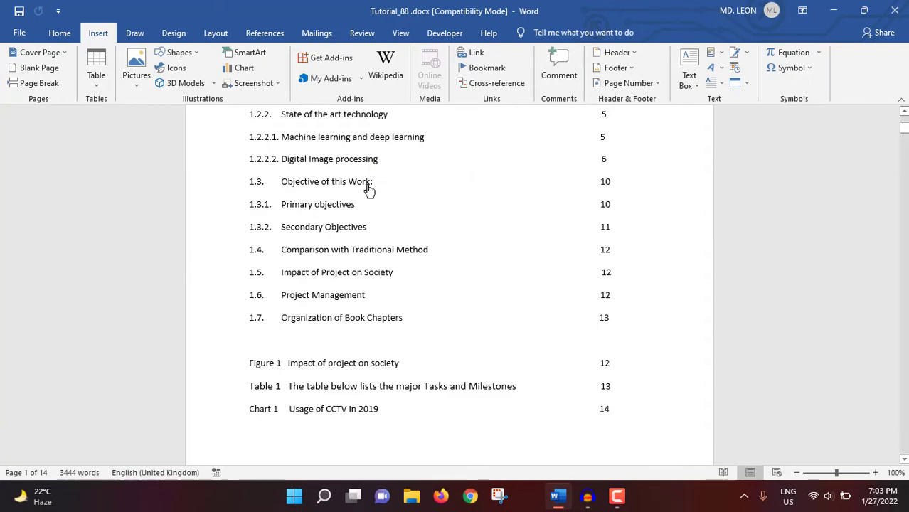
left_click(368, 184, "ctrl")
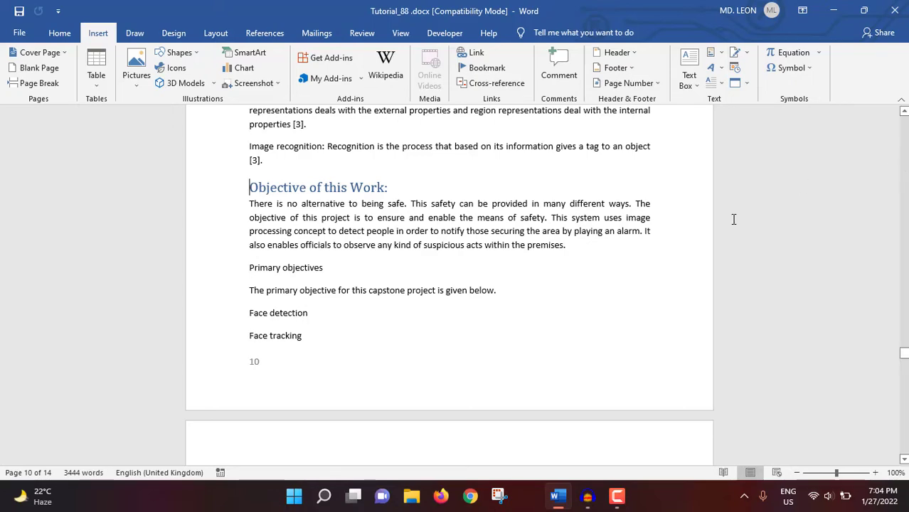
left_click_drag(905, 357, 905, 121)
scroll(254, 300, "down", 4)
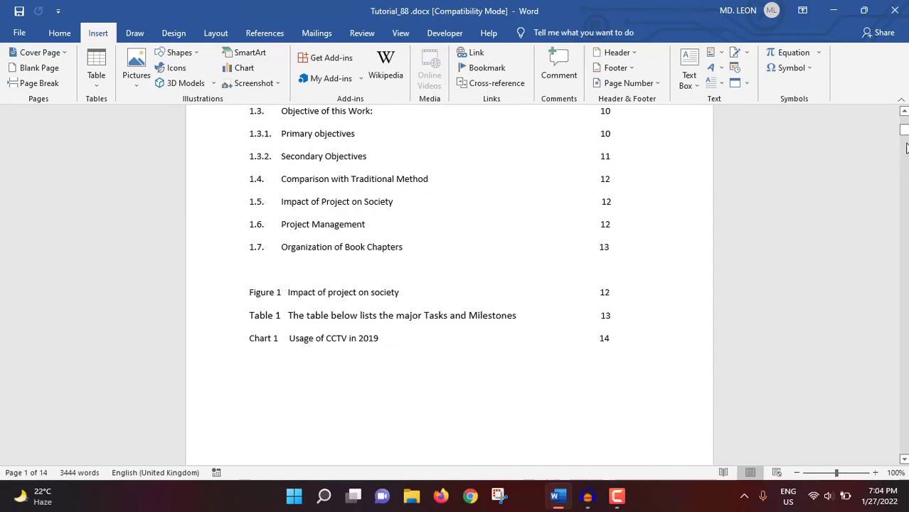
left_click_drag(904, 129, 904, 390)
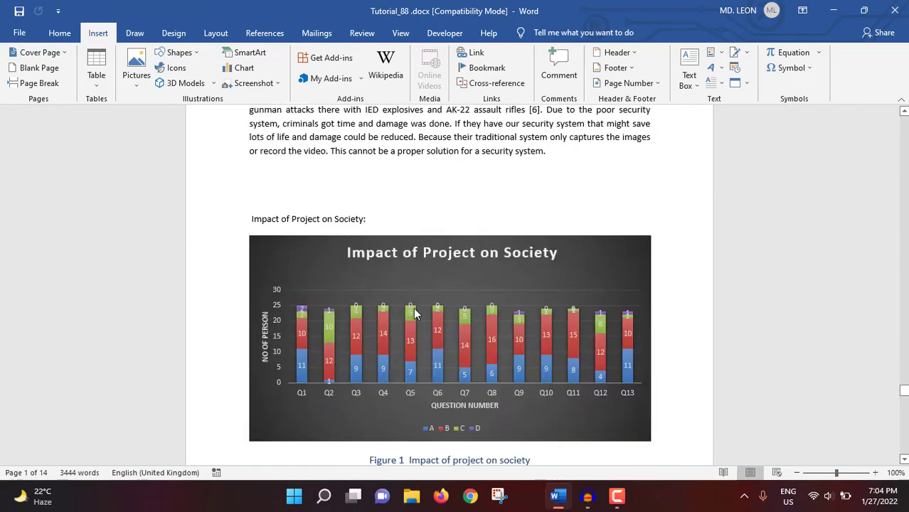
scroll(377, 292, "down", 1)
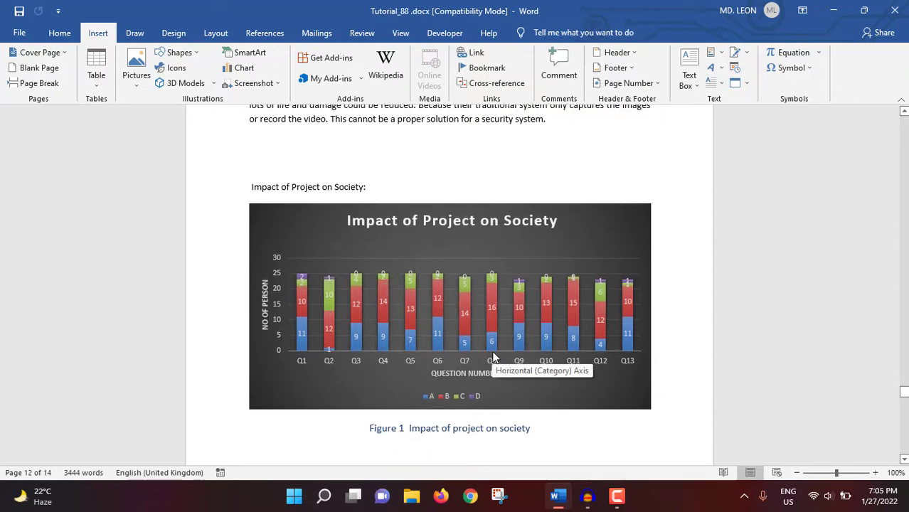
left_click(272, 222)
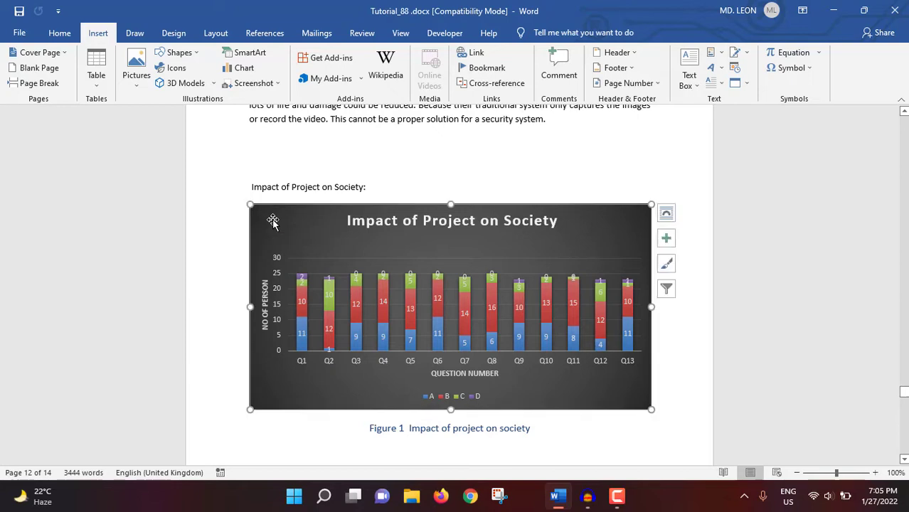
right_click(272, 222)
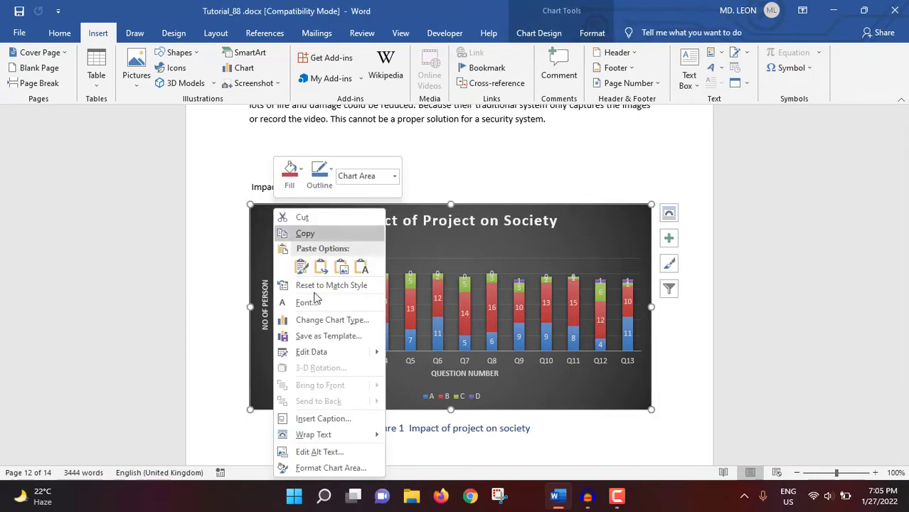
left_click(306, 416)
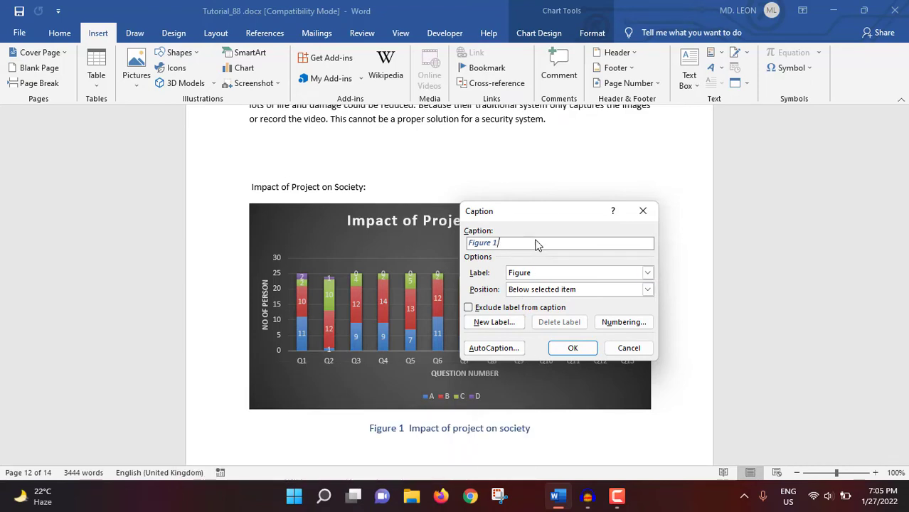
left_click(642, 210)
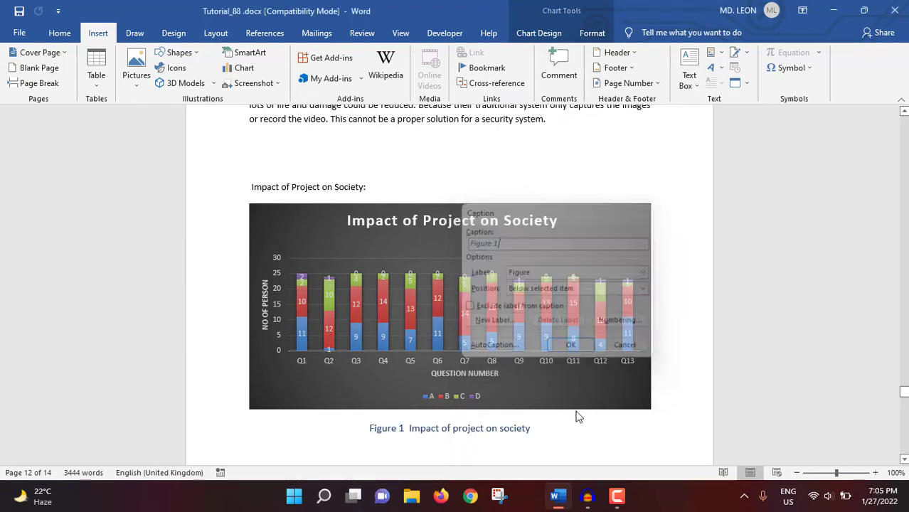
Copy the caption text "Impact of project on society" and delete the whole Figure 1 caption below the chart
left_click_drag(527, 428, 415, 435)
left_click(537, 429)
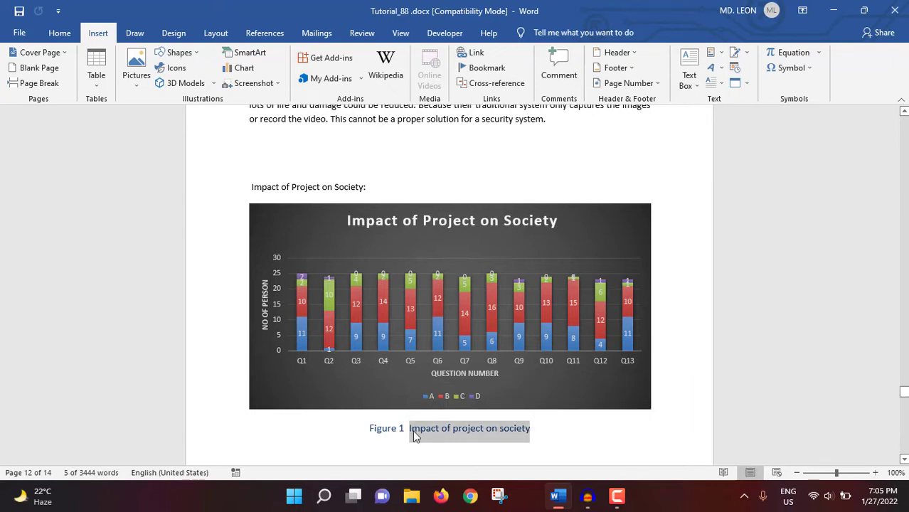
key("BackSpace")
left_click_drag(470, 429, 433, 430)
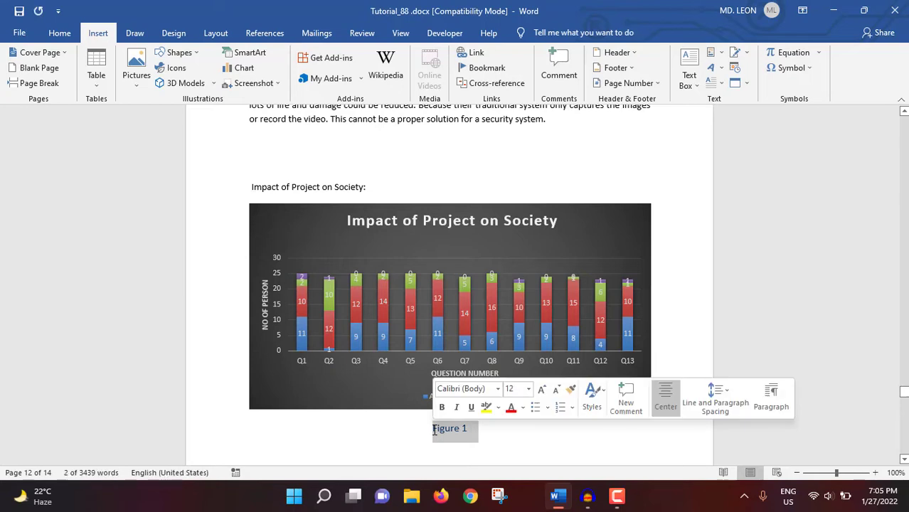
key("BackSpace")
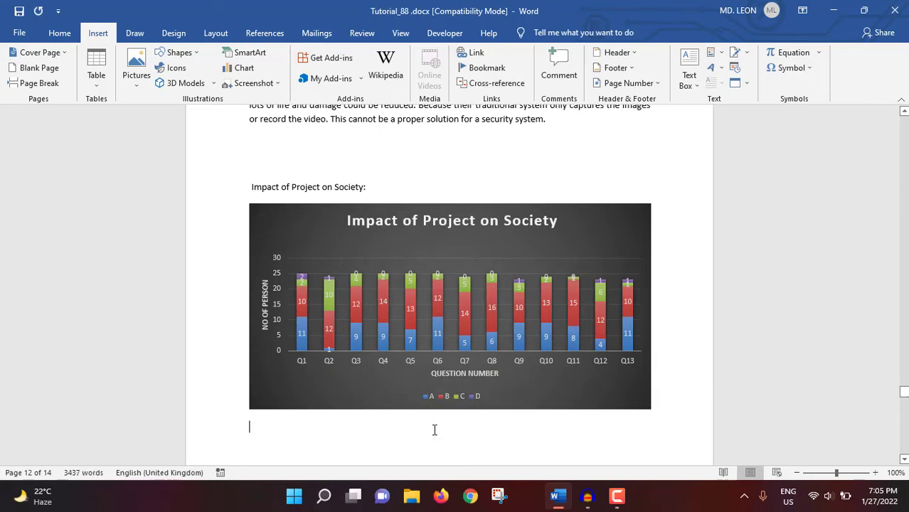
Insert the caption "Figure 1 Impact of project on society" for the chart, using the Figure label and the position Below selected item
left_click(275, 229)
right_click(276, 229)
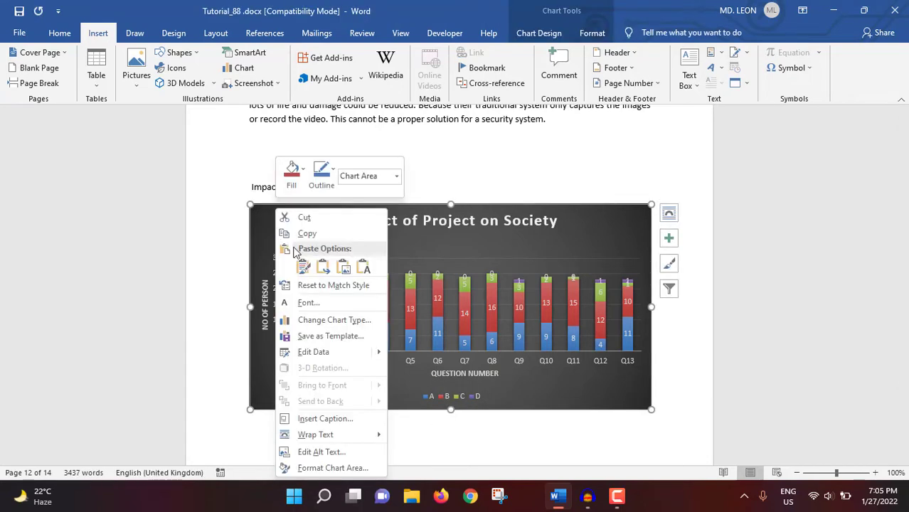
left_click(324, 419)
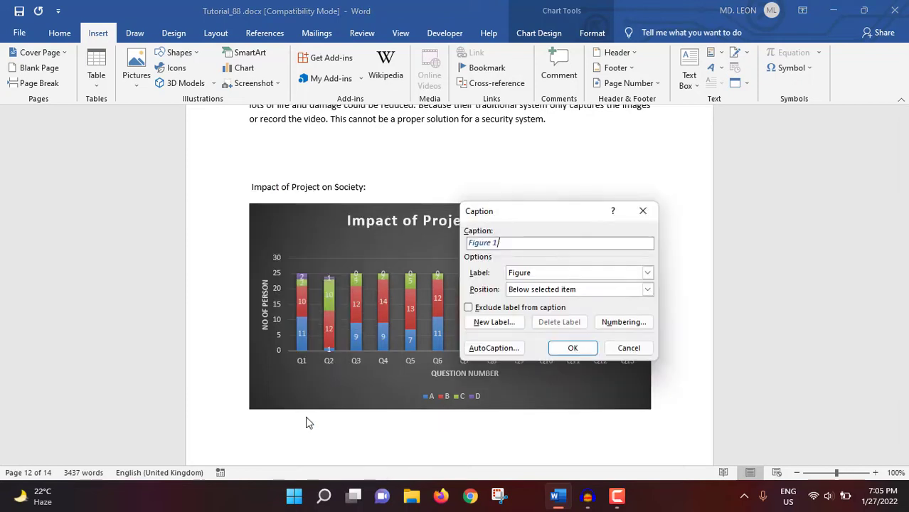
key("ctrl+v")
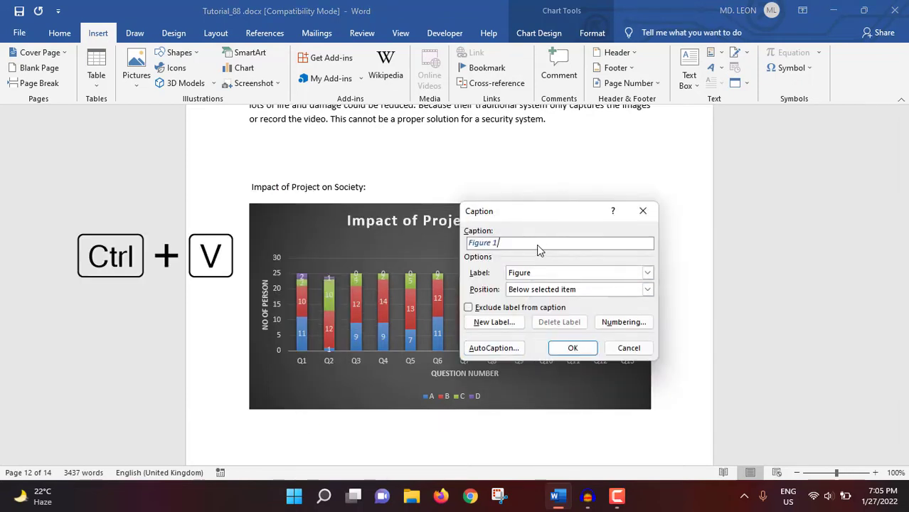
left_click(497, 243)
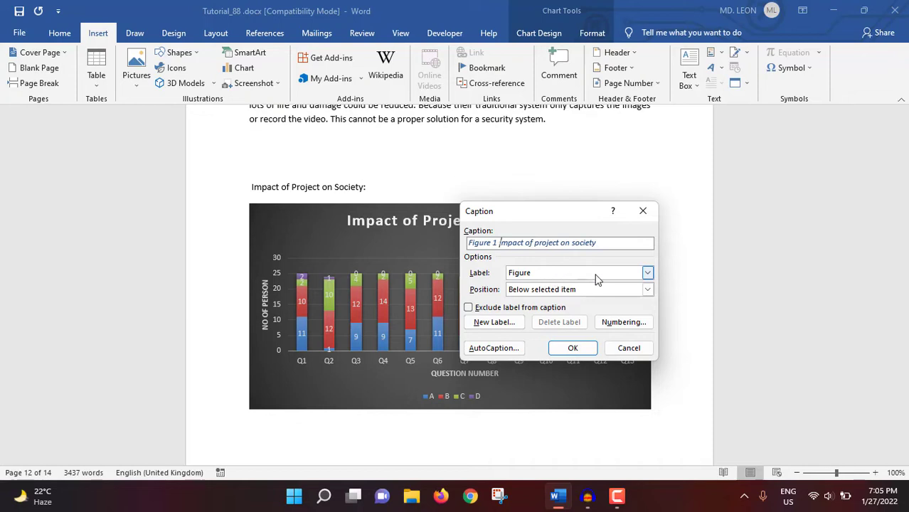
left_click(647, 289)
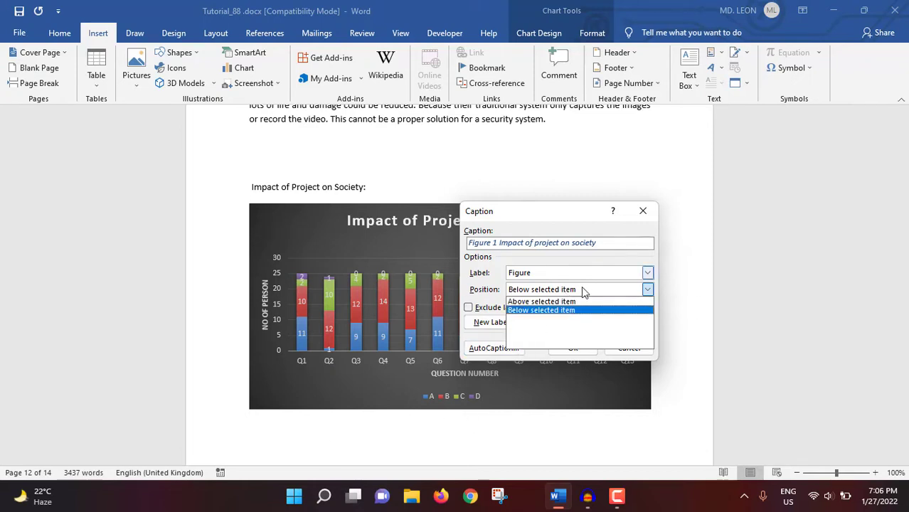
left_click(545, 310)
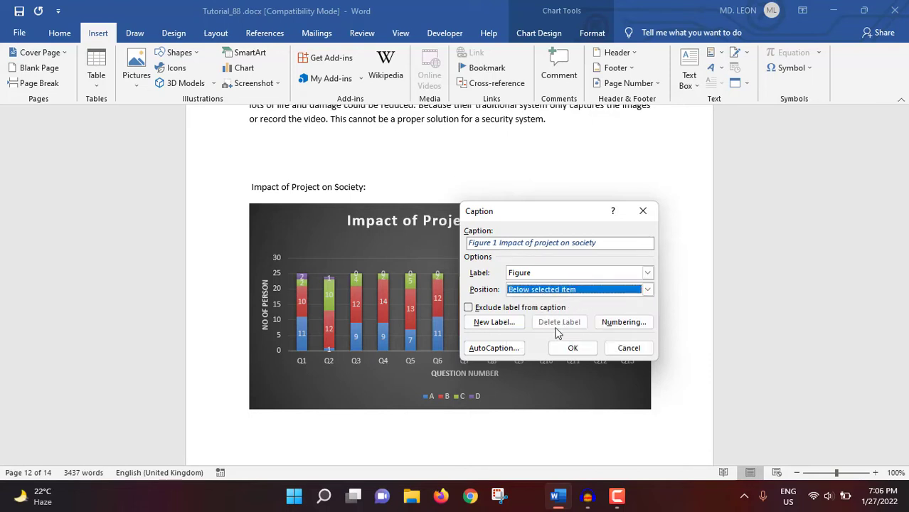
left_click(584, 348)
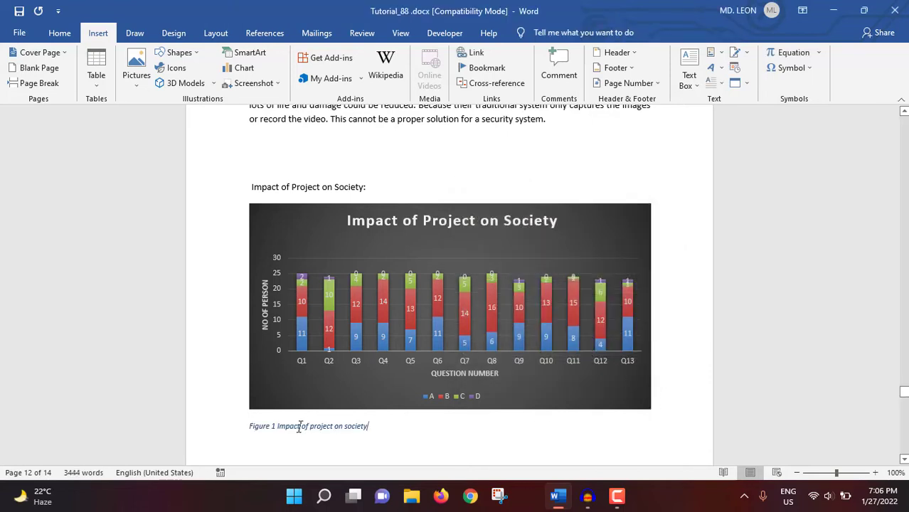
Center the new caption below the chart and set its font size to 11
triple_click(341, 427)
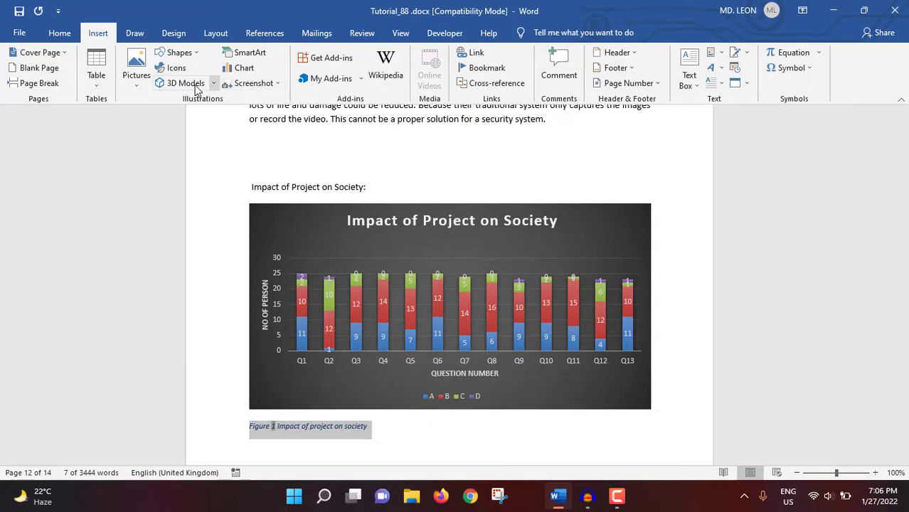
left_click(59, 32)
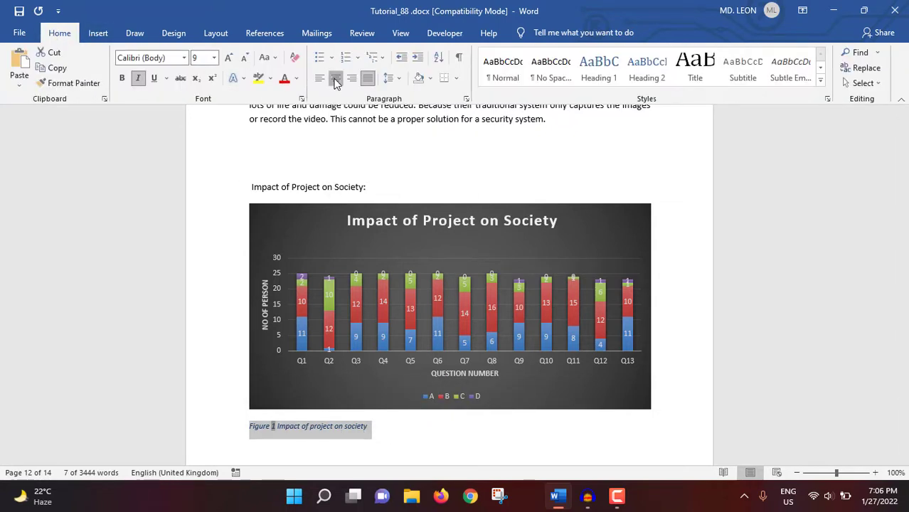
left_click(336, 80)
left_click_drag(527, 426, 392, 426)
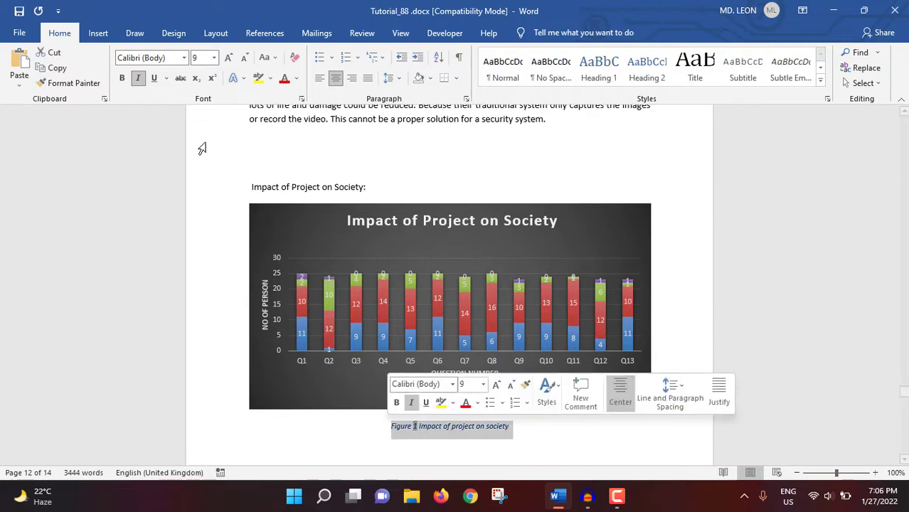
left_click(204, 61)
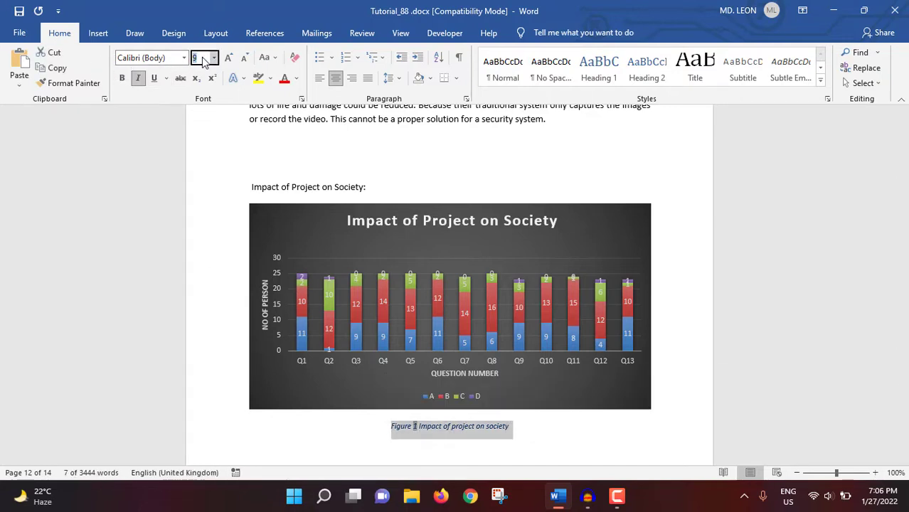
type("11")
key("Return")
left_click(636, 436)
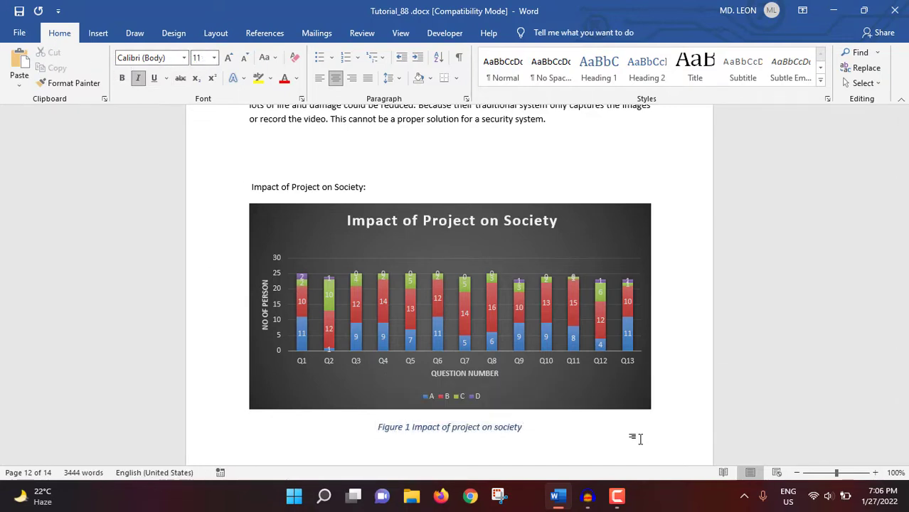
Replace the "Figure 1 Impact of project on society" entry under the table of contents with a hyperlinked Figure cross-reference to the entire caption
scroll(461, 366, "up", 20)
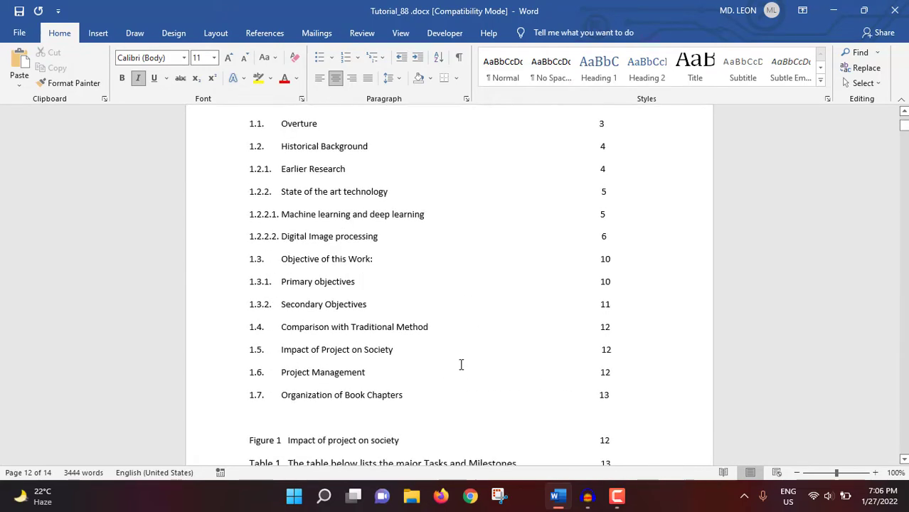
left_click(304, 295)
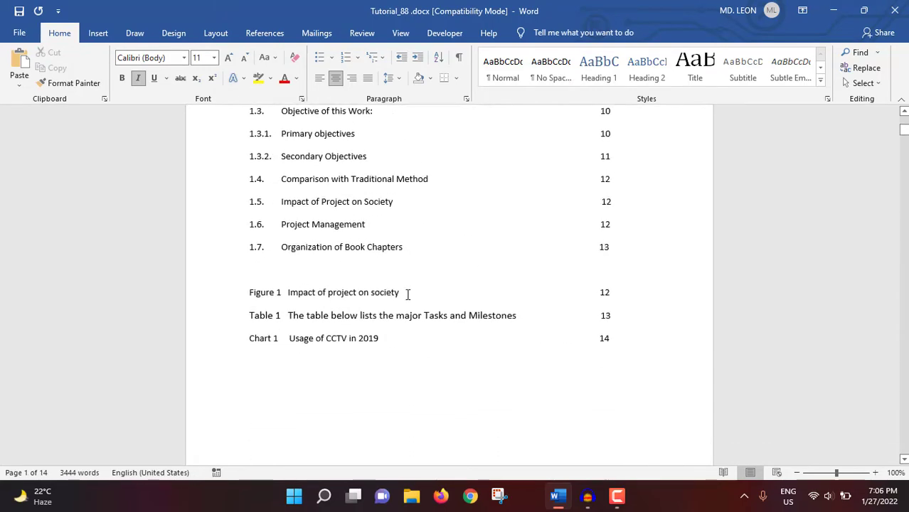
left_click_drag(408, 295, 253, 293)
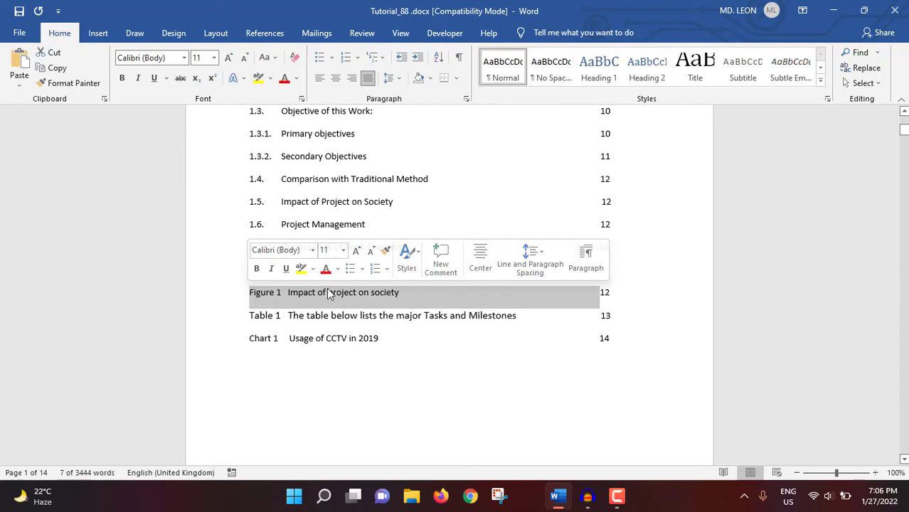
left_click(98, 34)
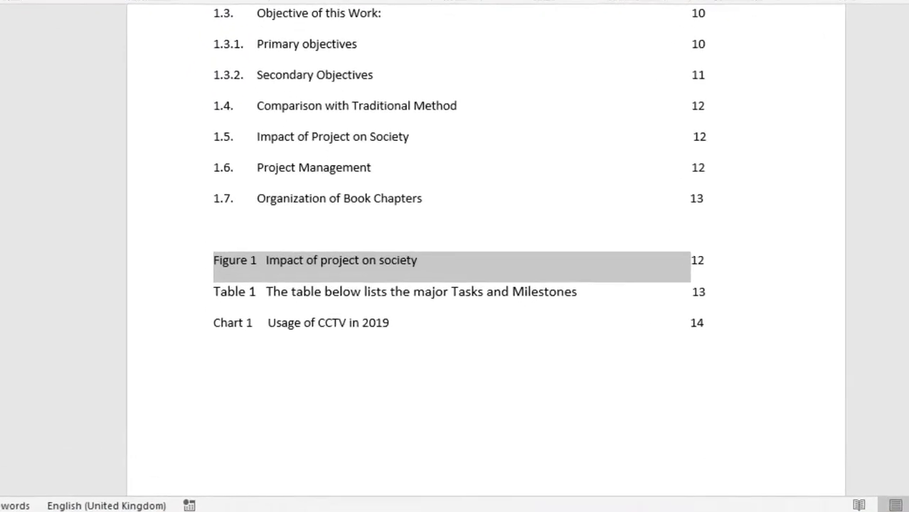
left_click(497, 83)
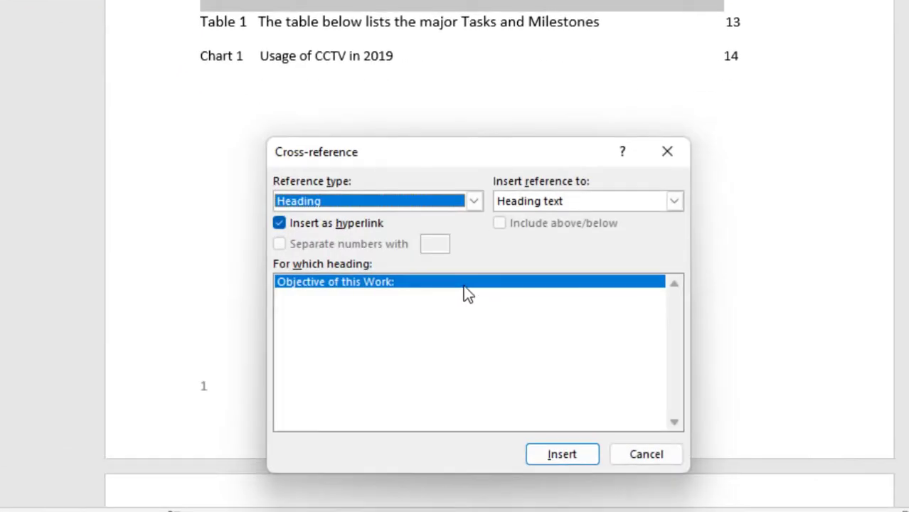
left_click(474, 203)
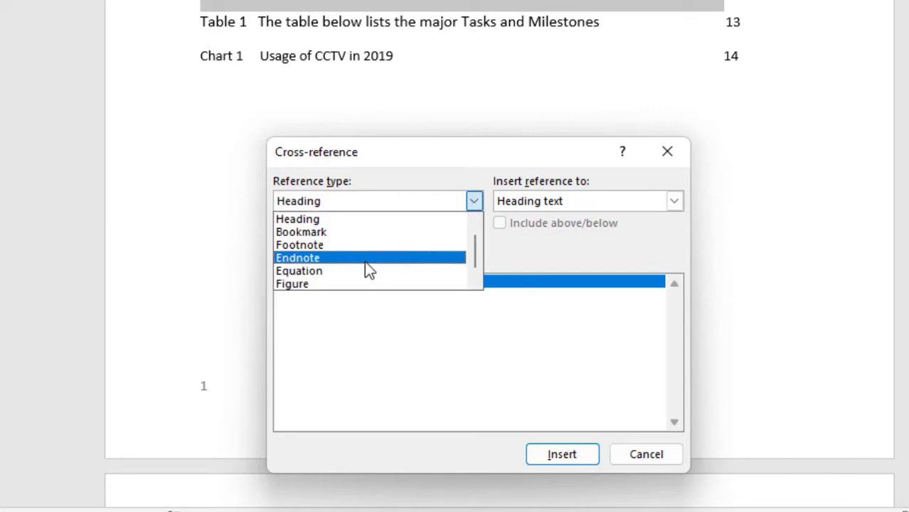
scroll(356, 272, "down", 1)
left_click(322, 274)
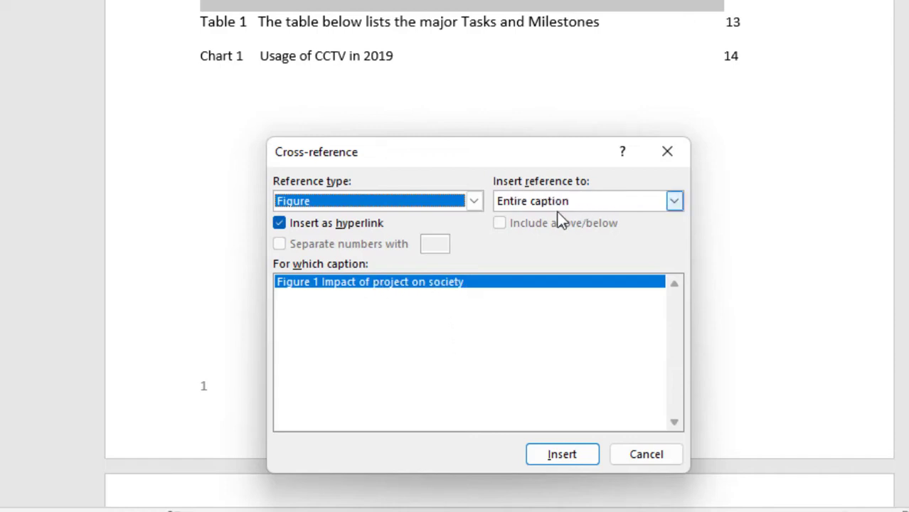
left_click(662, 203)
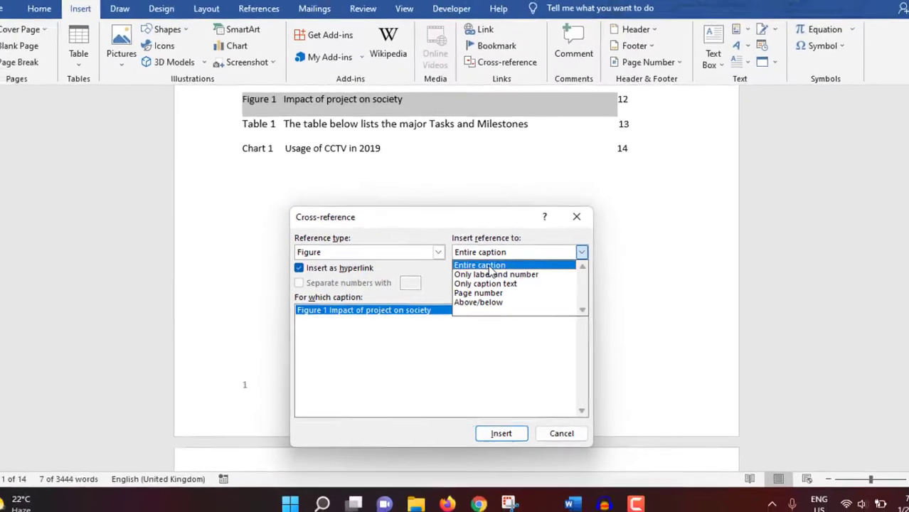
left_click(532, 219)
left_click(491, 430)
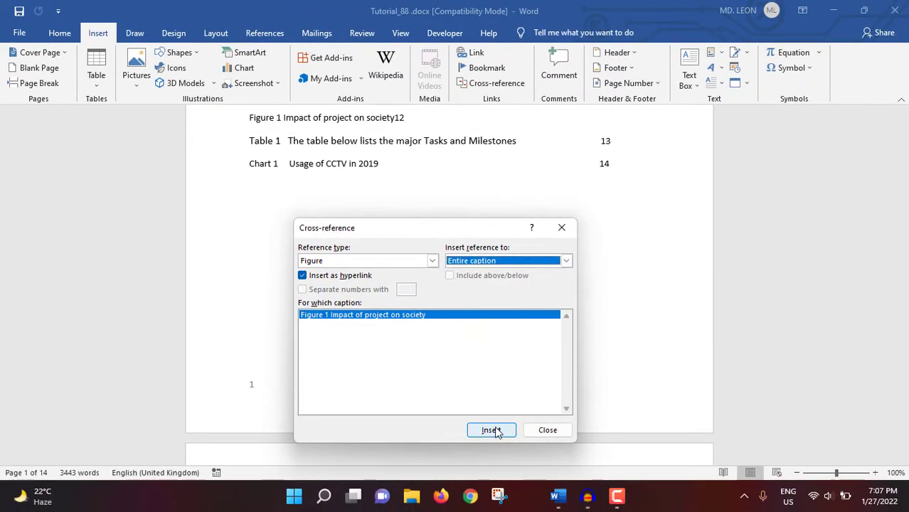
left_click(562, 229)
Test the hyperlink of the Figure 1 list entry by following it to the chart, and return to the list on page 1
scroll(559, 270, "up", 3)
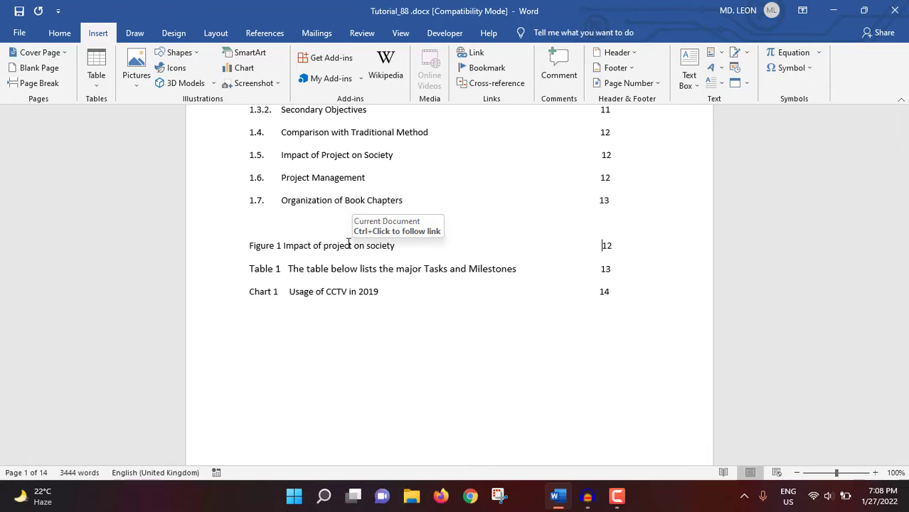
left_click(348, 244, "ctrl")
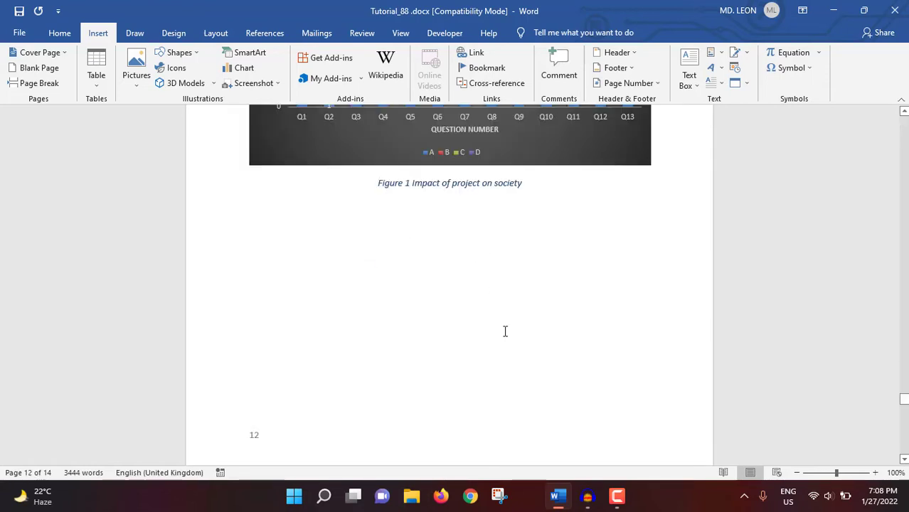
scroll(516, 313, "up", 5)
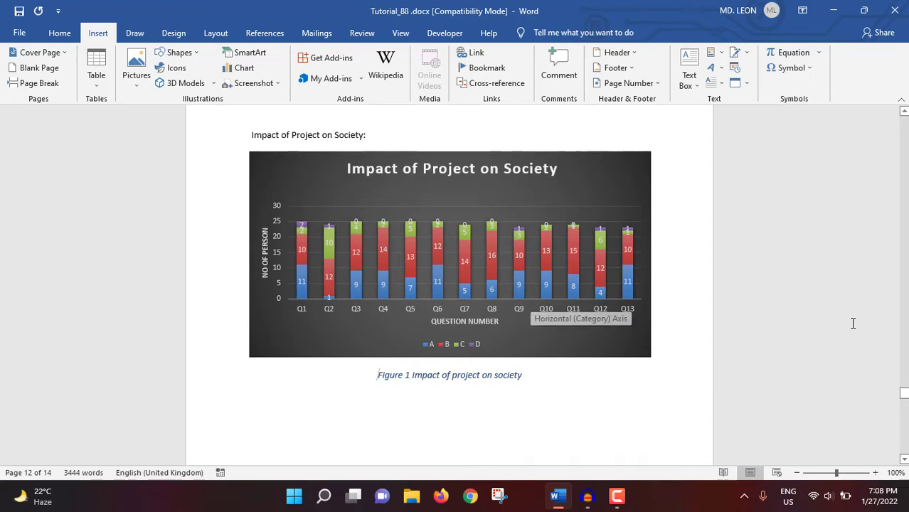
left_click_drag(904, 393, 903, 121)
scroll(430, 367, "down", 4)
scroll(473, 368, "down", 1)
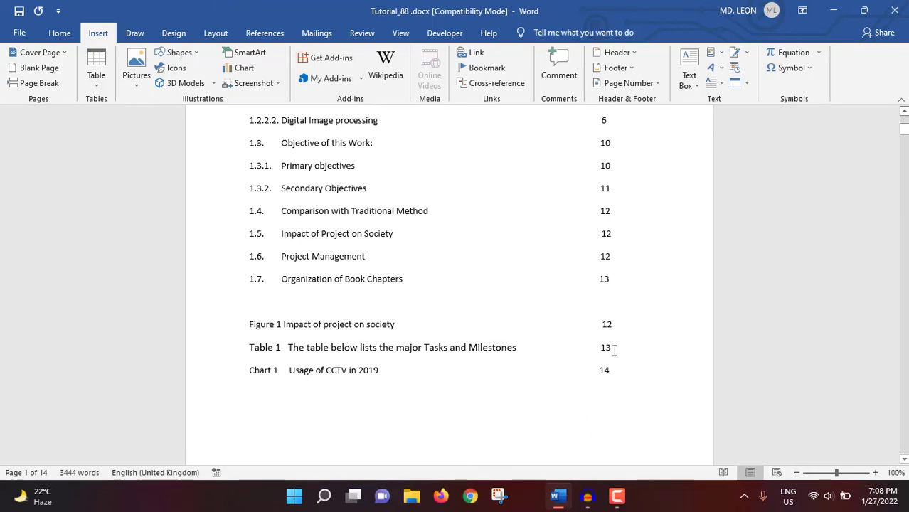
Cut the caption text "The table below lists the major Tasks and Milestones." below the page 13 table and delete the remaining "Table 1 :" label
left_click_drag(904, 129, 871, 423)
scroll(448, 341, "down", 2)
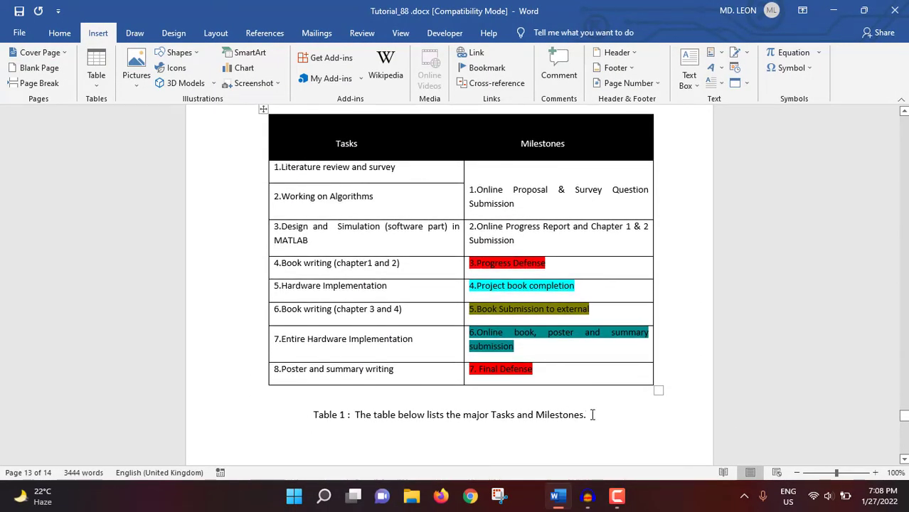
left_click_drag(592, 414, 360, 420)
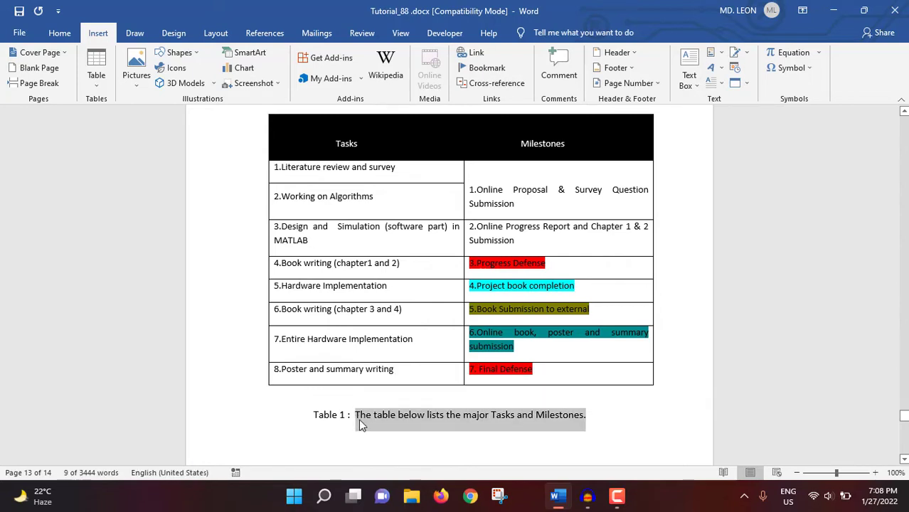
key("ctrl+x")
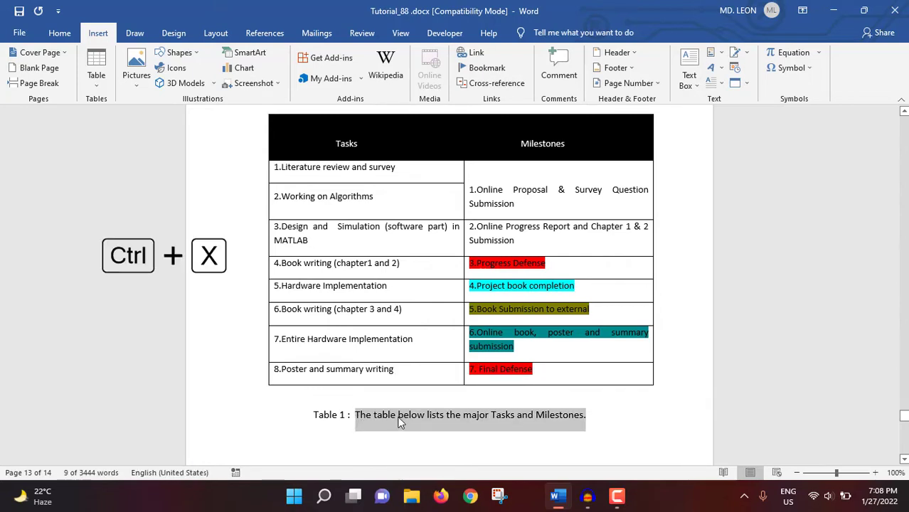
left_click_drag(493, 416, 410, 414)
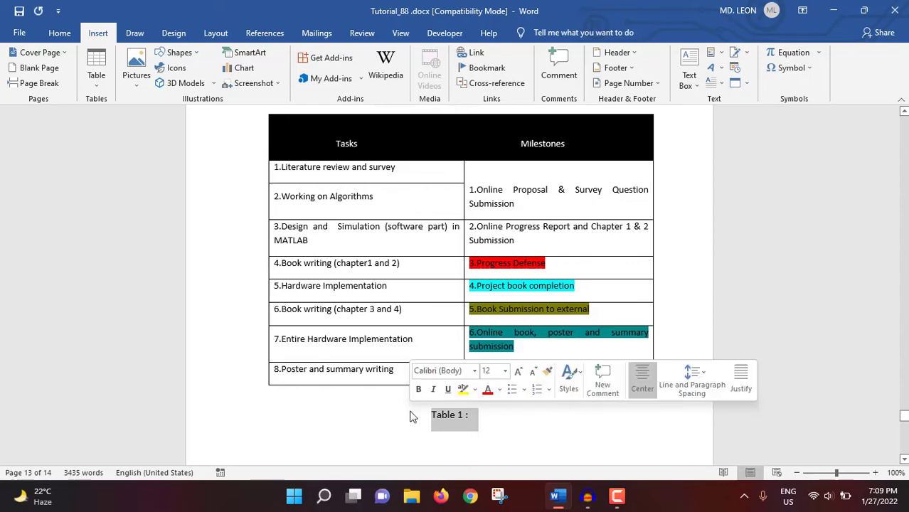
key("BackSpace")
Try a Table caption reading "The table below lists the major Tasks and Milestones." above the page 13 table, and delete it
left_click(270, 152)
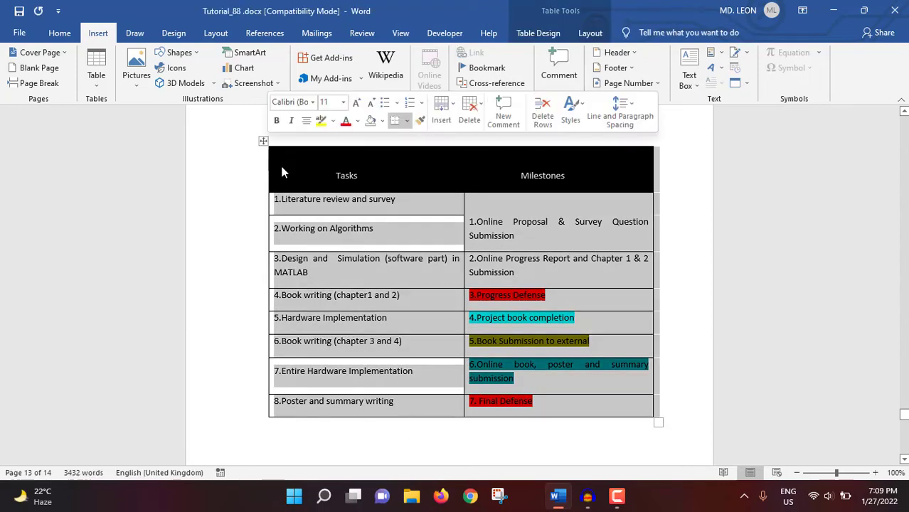
right_click(279, 163)
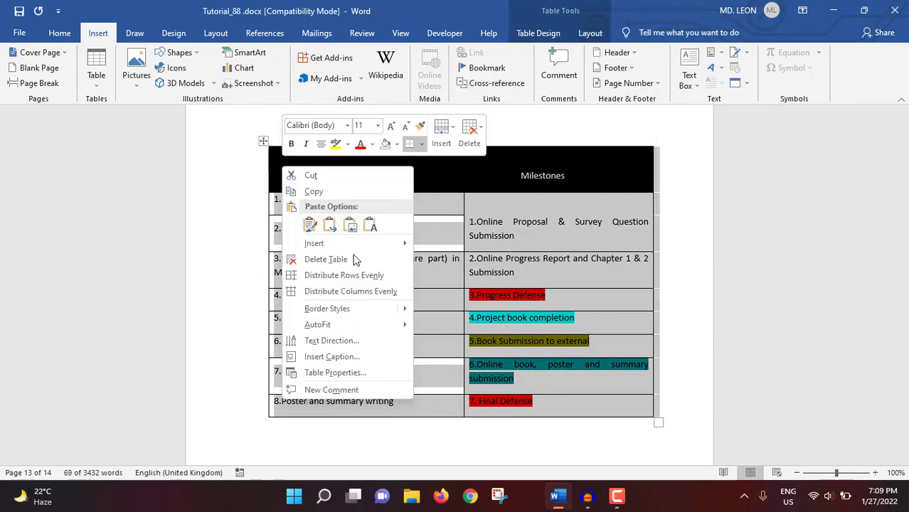
left_click(357, 360)
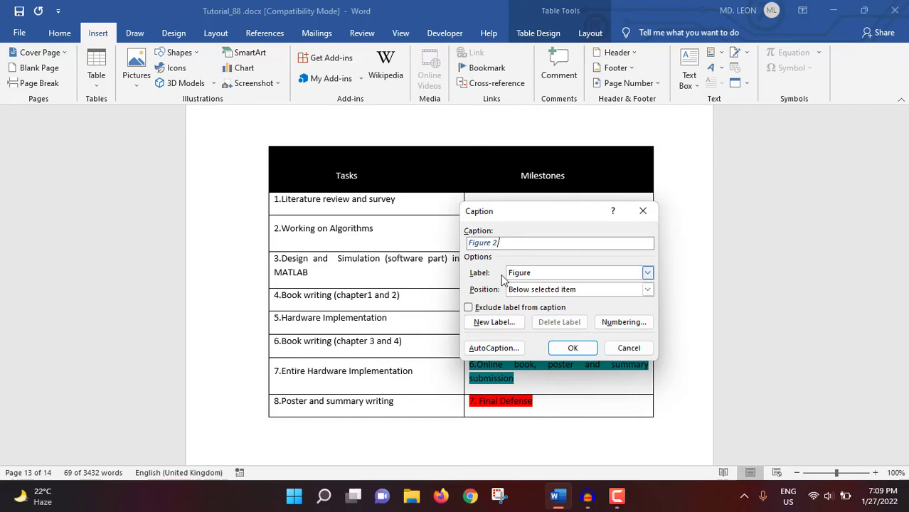
left_click(582, 278)
left_click(544, 304)
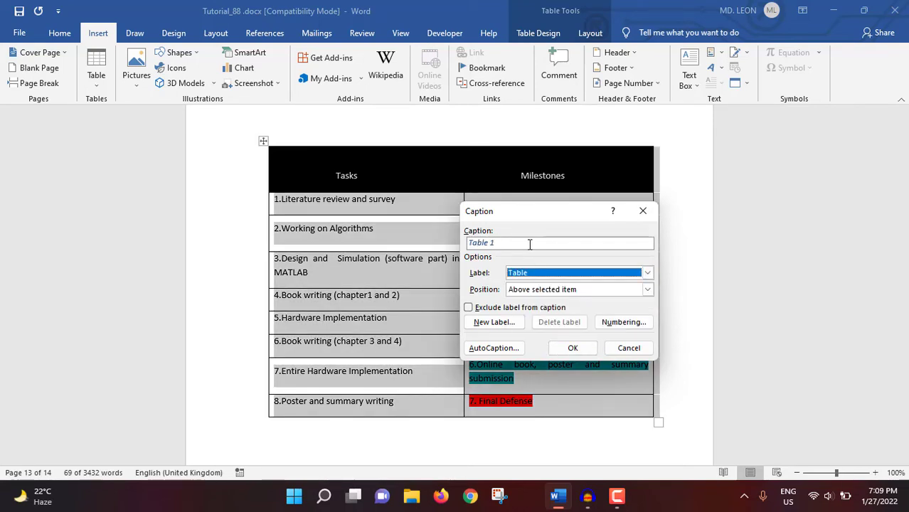
left_click(528, 243)
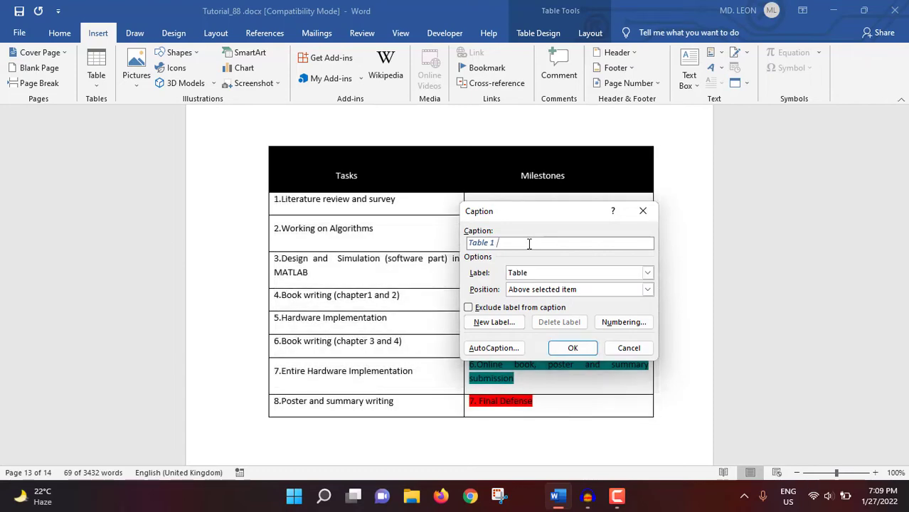
key("ctrl+v")
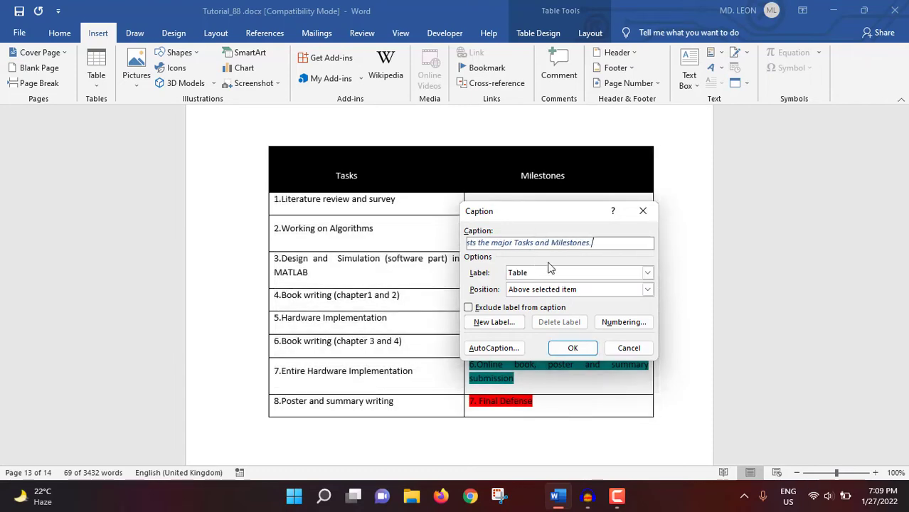
left_click(573, 349)
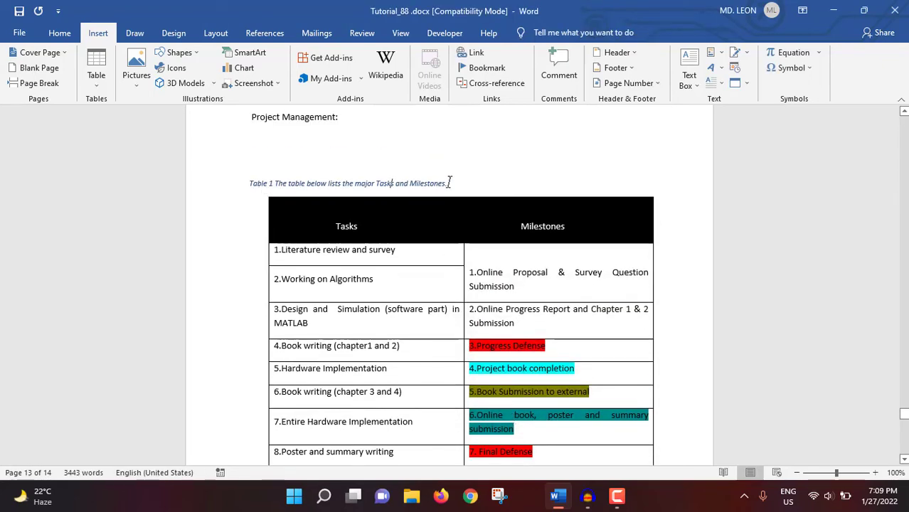
left_click_drag(449, 182, 259, 176)
key("Delete")
Insert a Table caption below the page 13 table with the text "The table below lists the major Tasks and Milestones."
left_click(263, 169)
right_click(278, 192)
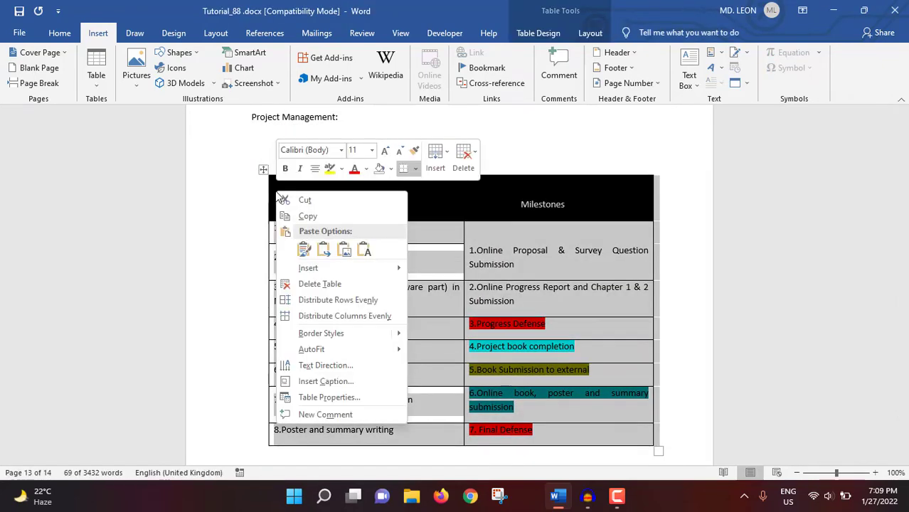
left_click(325, 382)
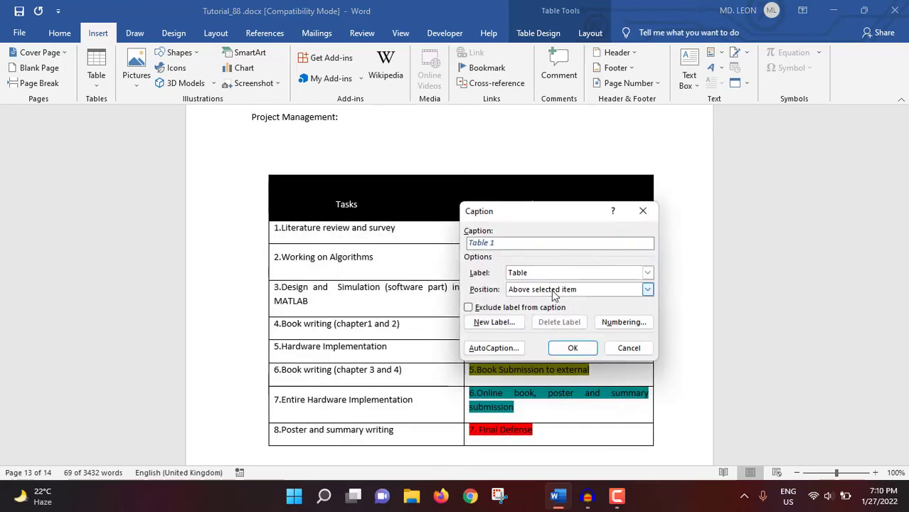
key("ctrl+v")
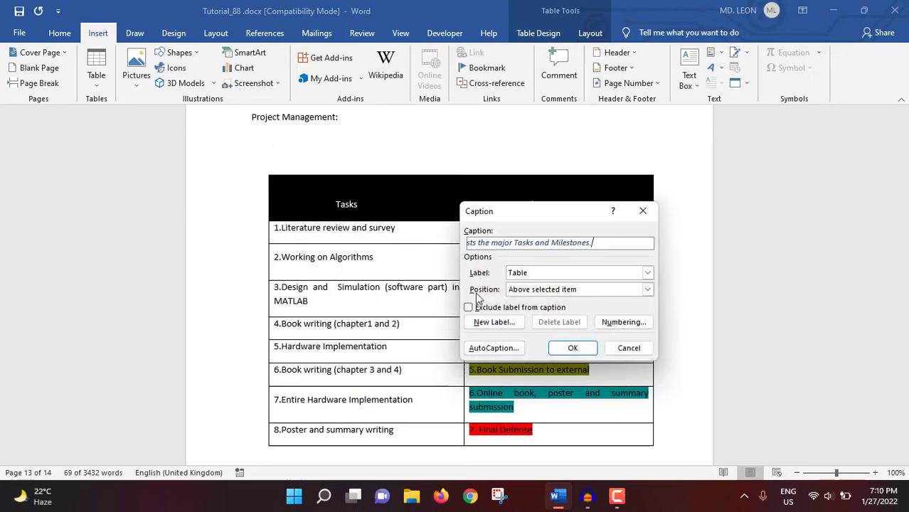
left_click(607, 293)
left_click(547, 313)
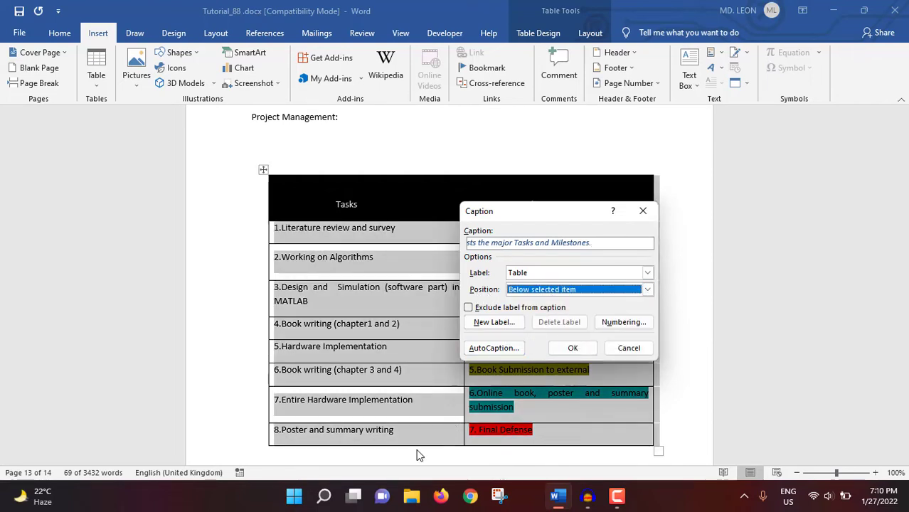
left_click(573, 348)
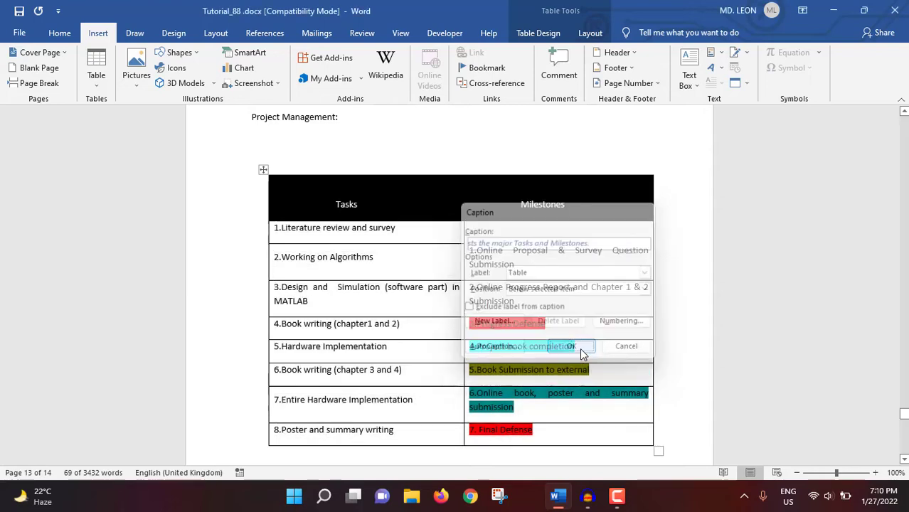
Center the new Table 1 caption below the table and set its font size to 11
scroll(404, 412, "down", 2)
left_click_drag(478, 389, 249, 388)
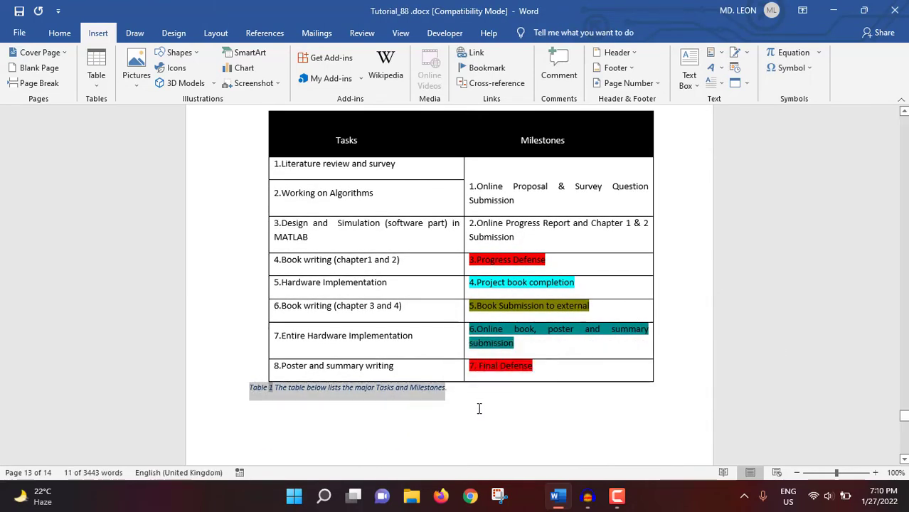
left_click(63, 34)
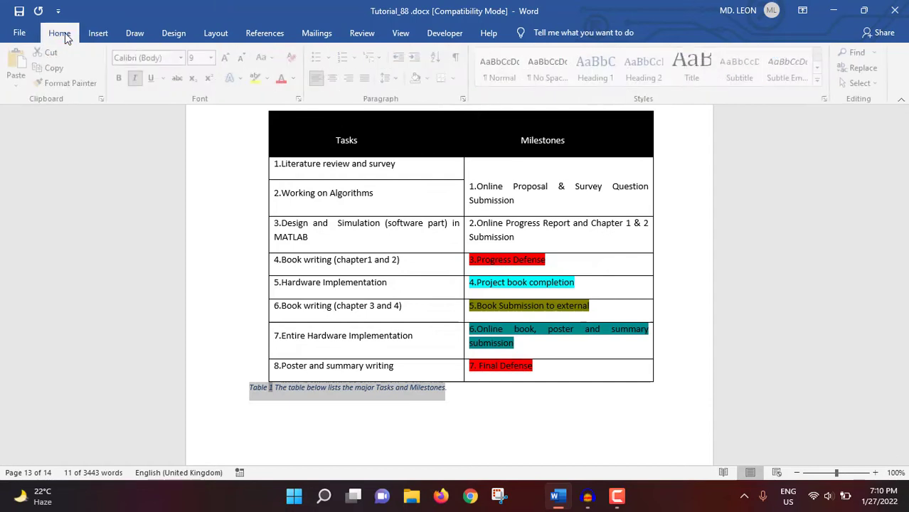
left_click(333, 78)
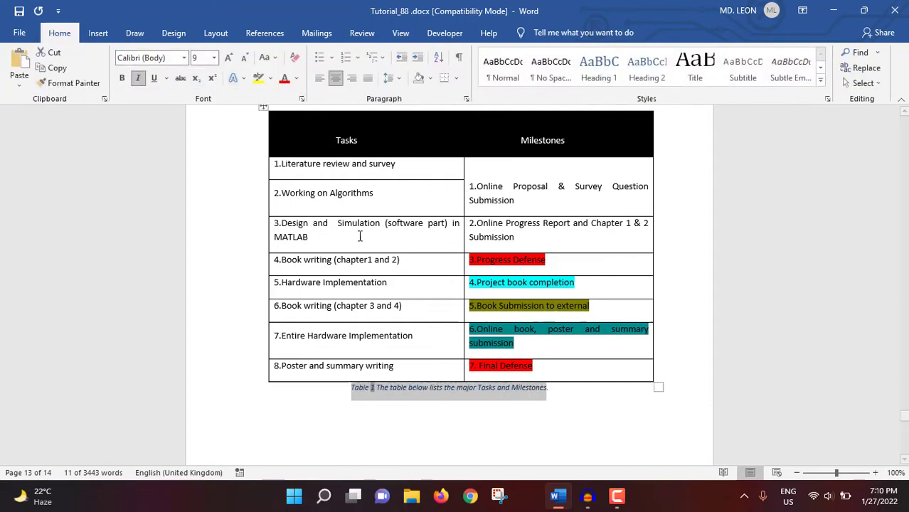
left_click(199, 58)
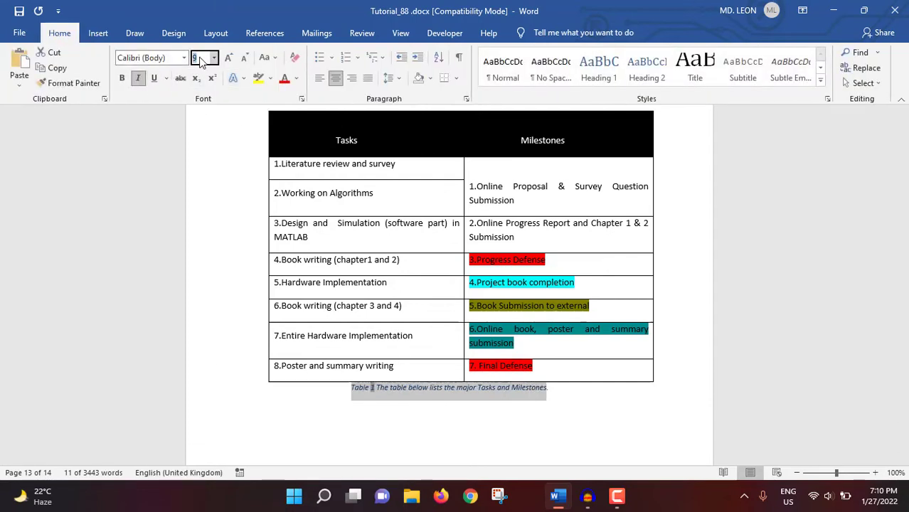
type("11")
key("Return")
left_click(456, 429)
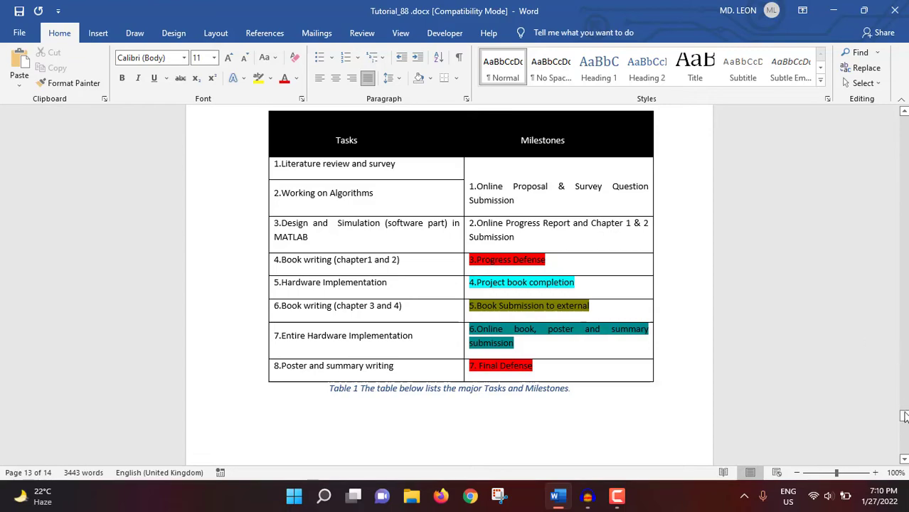
Replace the "Table 1 The table below lists the major Tasks and Milestones" entry on page 1 with a hyperlinked Table cross-reference to the entire caption
left_click_drag(905, 420, 902, 121)
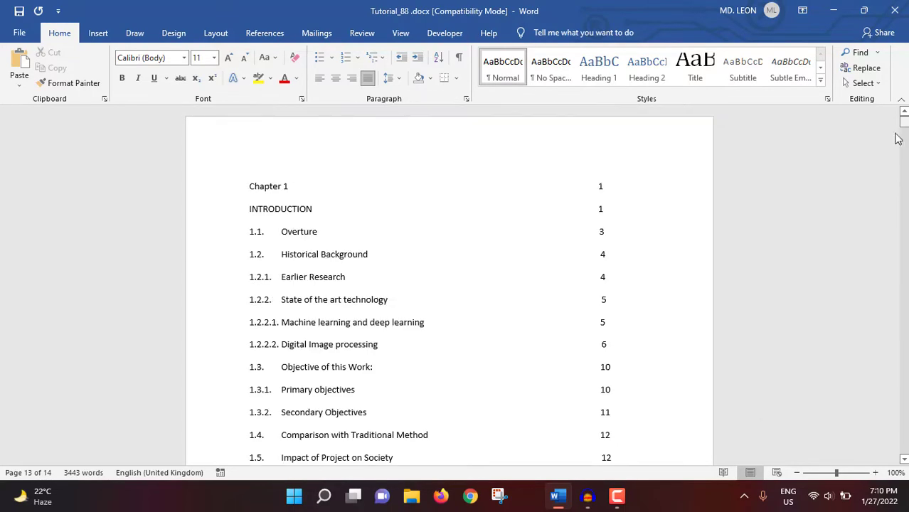
scroll(548, 350, "down", 2)
scroll(548, 350, "down", 3)
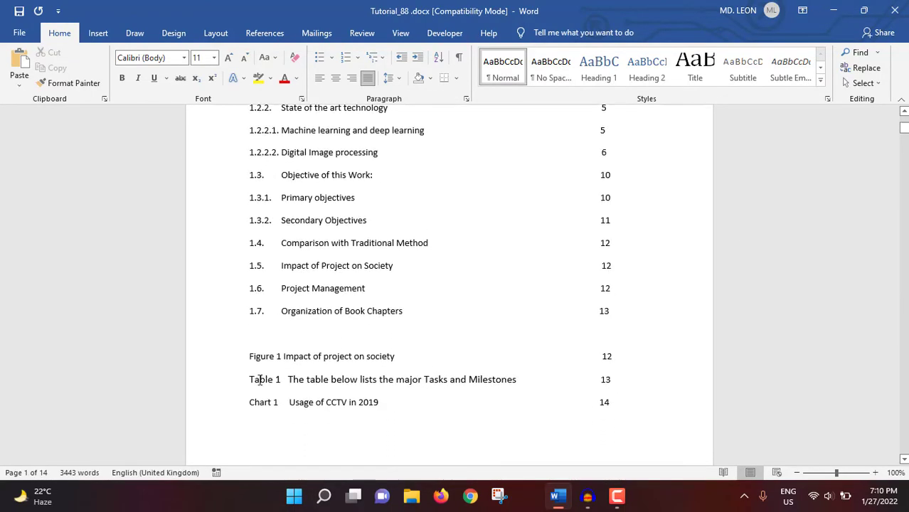
left_click_drag(251, 380, 517, 381)
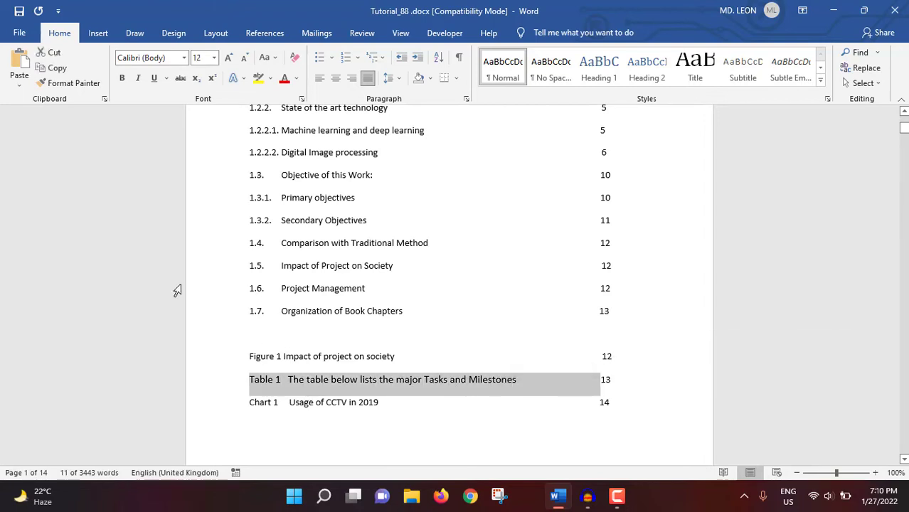
left_click(98, 34)
left_click(490, 84)
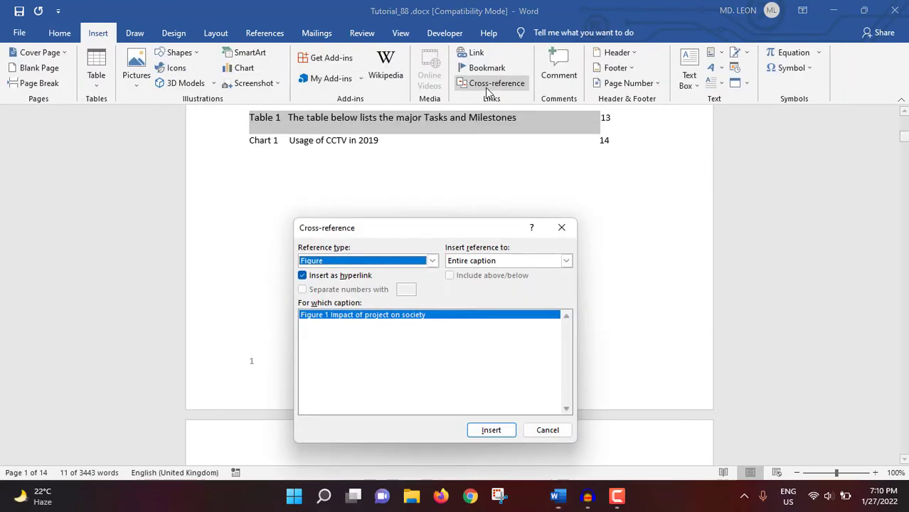
left_click(432, 262)
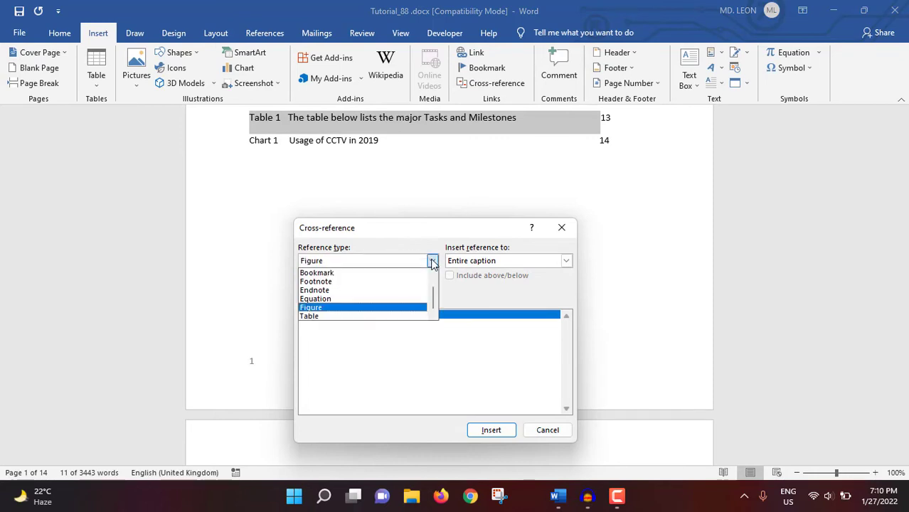
left_click(325, 317)
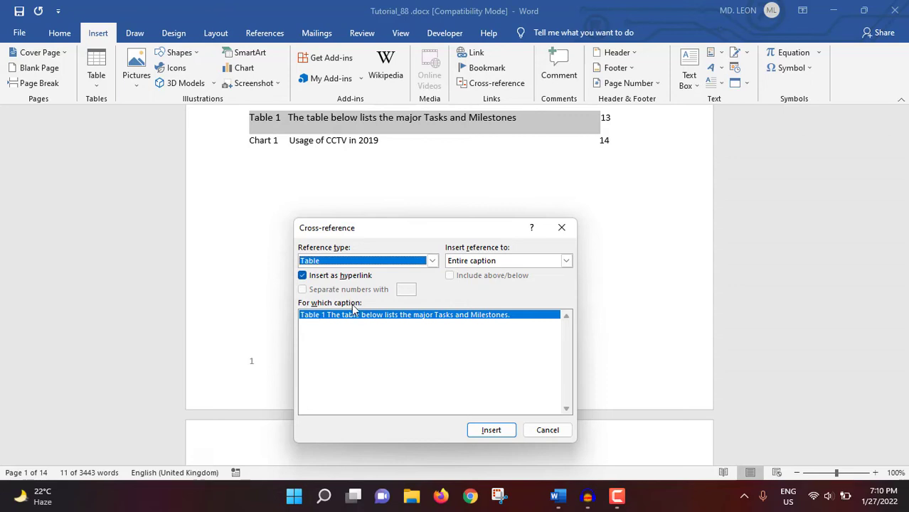
left_click(459, 261)
left_click(500, 274)
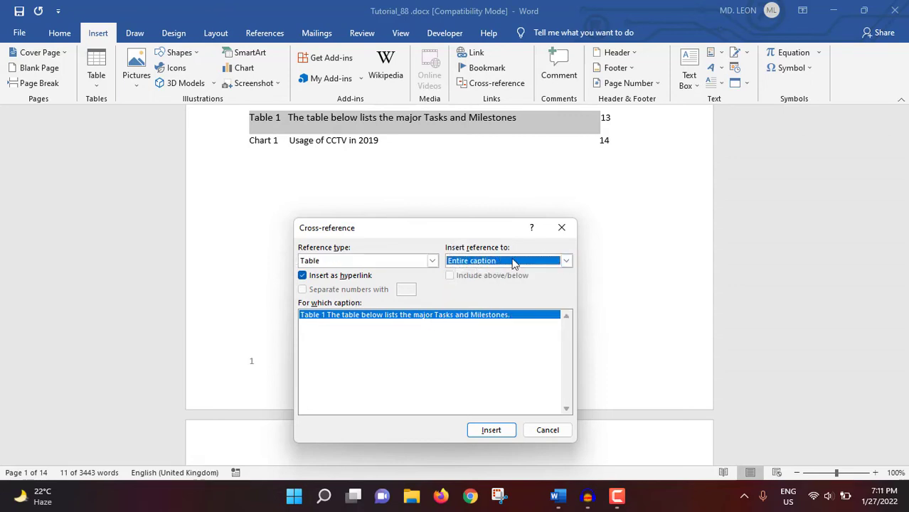
left_click(488, 431)
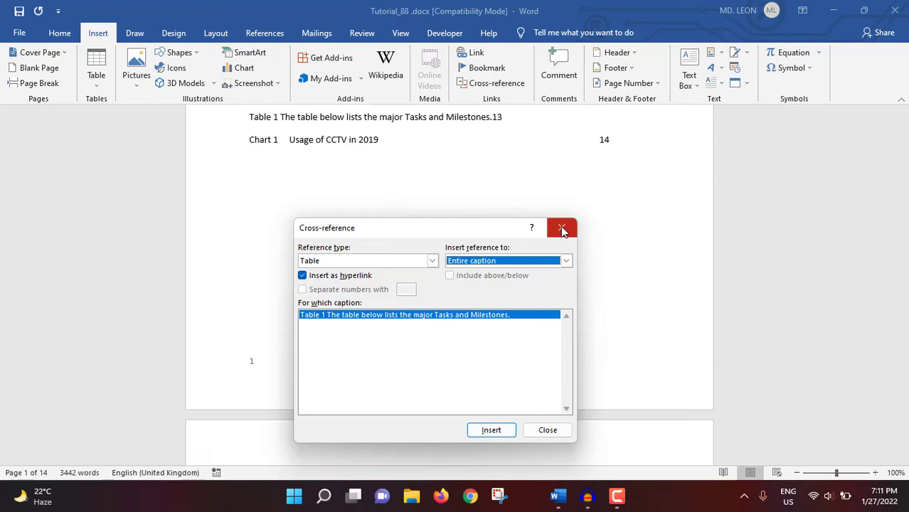
left_click(562, 228)
Add spaces before page number 13 in the Table 1 list entry to align it with the page numbers of the other entries
scroll(545, 308, "up", 2)
scroll(545, 307, "up", 2)
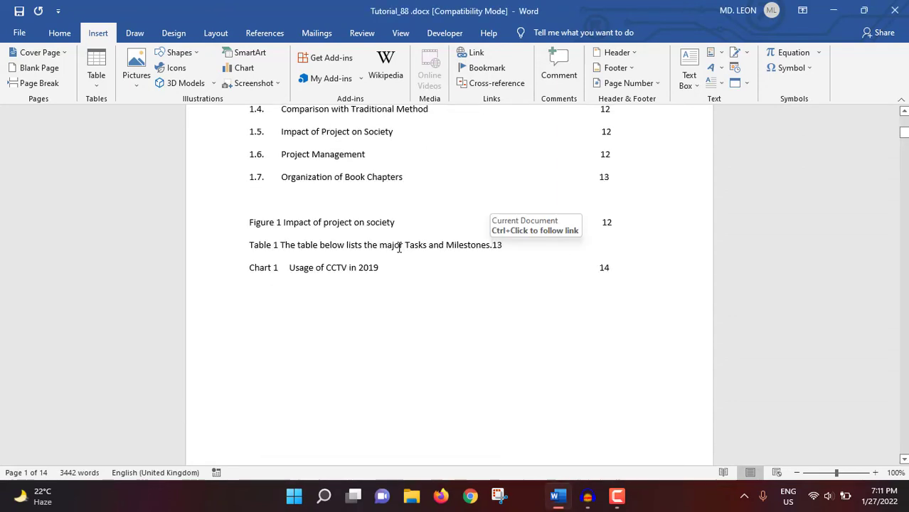
left_click(494, 247)
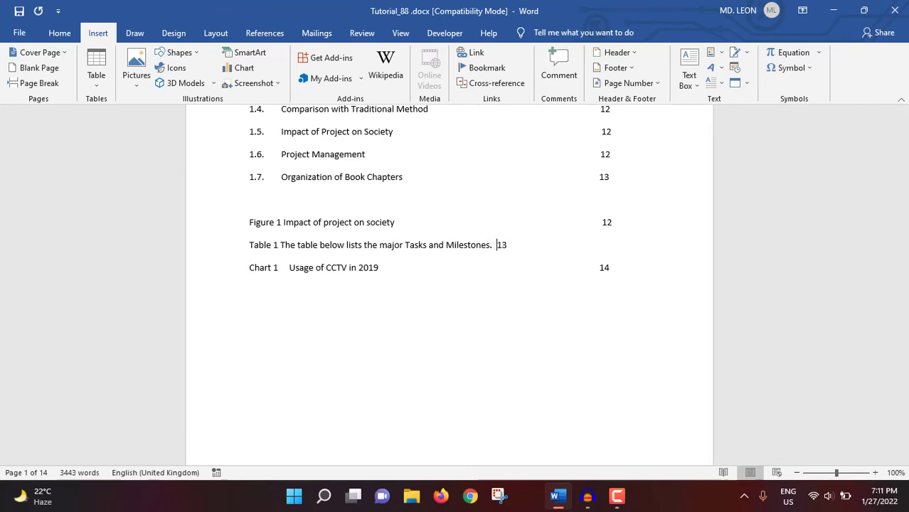
Test the hyperlink of the Table 1 list entry by following it to the table, and return to the list on page 1
left_click(426, 246, "ctrl")
scroll(435, 247, "up", 5)
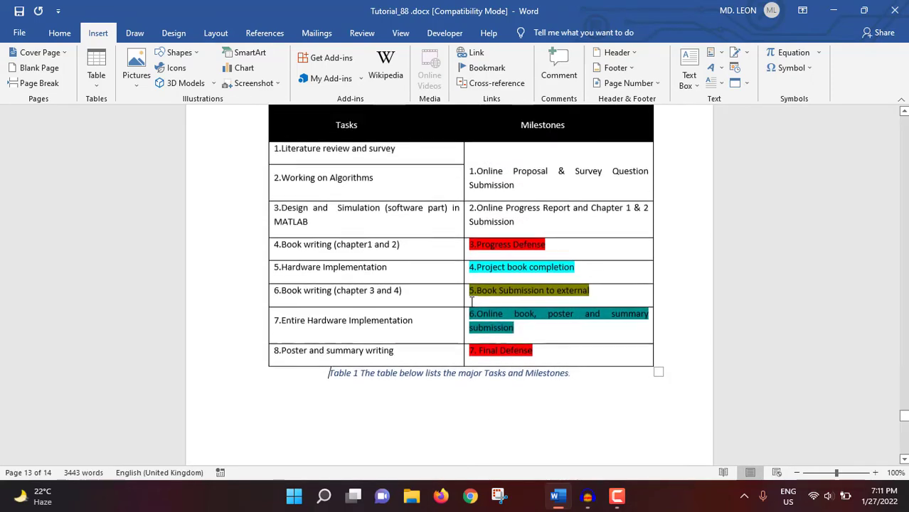
scroll(615, 377, "up", 1)
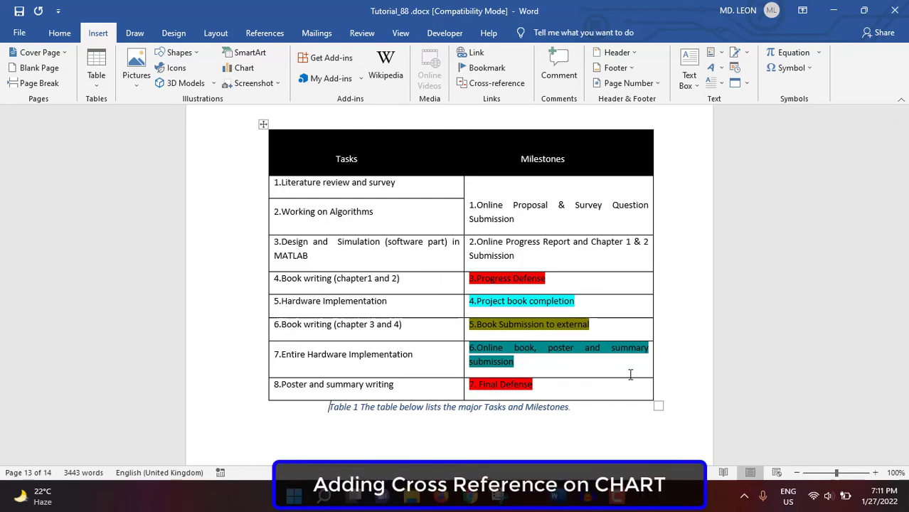
left_click_drag(904, 420, 904, 129)
scroll(388, 354, "down", 1)
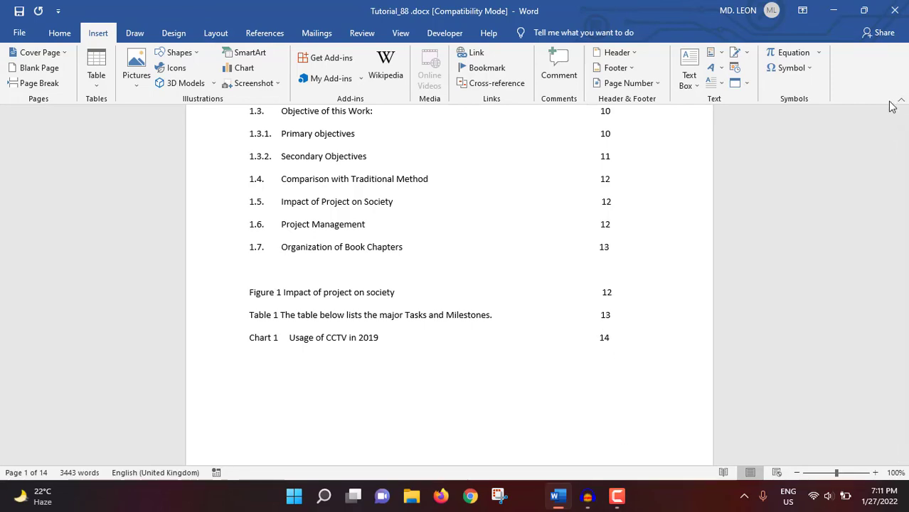
Copy the caption text "Usage of CCTV in 2019" above the page 14 pie chart and delete the whole "Chart 1:" caption line
left_click_drag(904, 131, 905, 442)
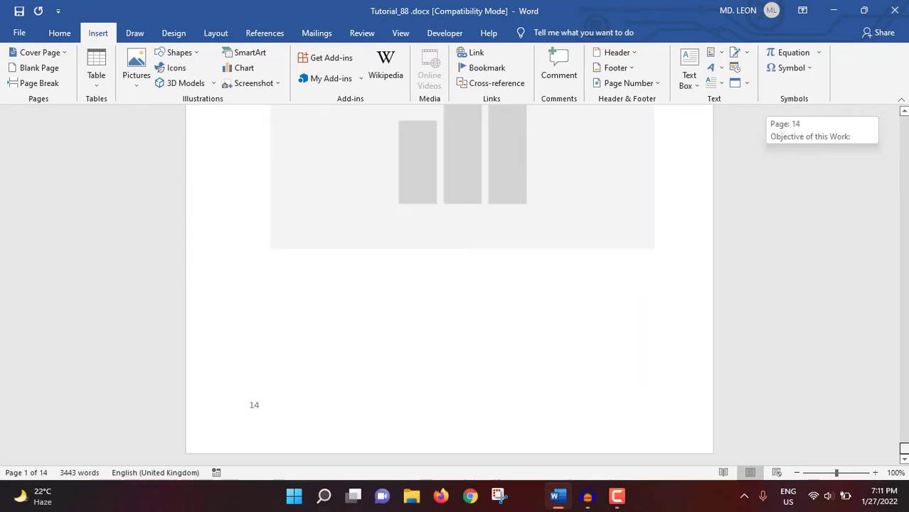
scroll(656, 289, "up", 1)
scroll(656, 289, "up", 2)
left_click(553, 292)
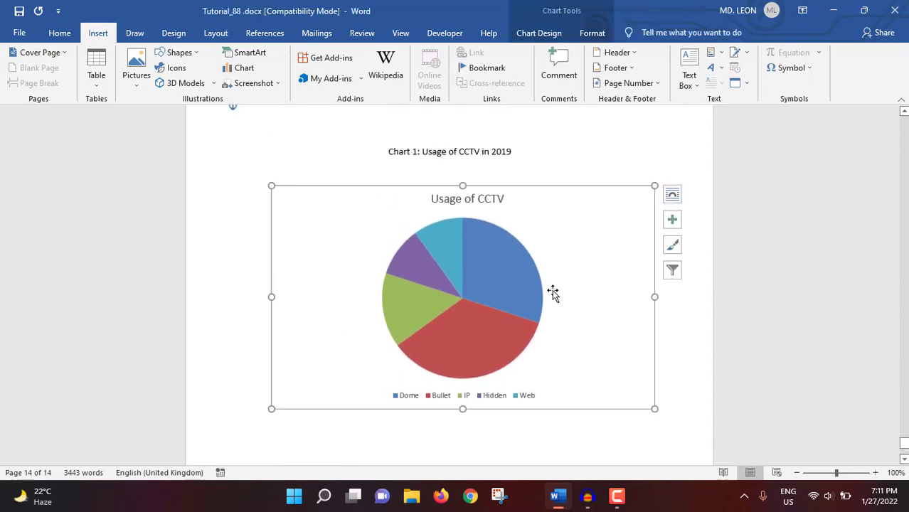
left_click_drag(513, 151, 439, 152)
key("ctrl+c")
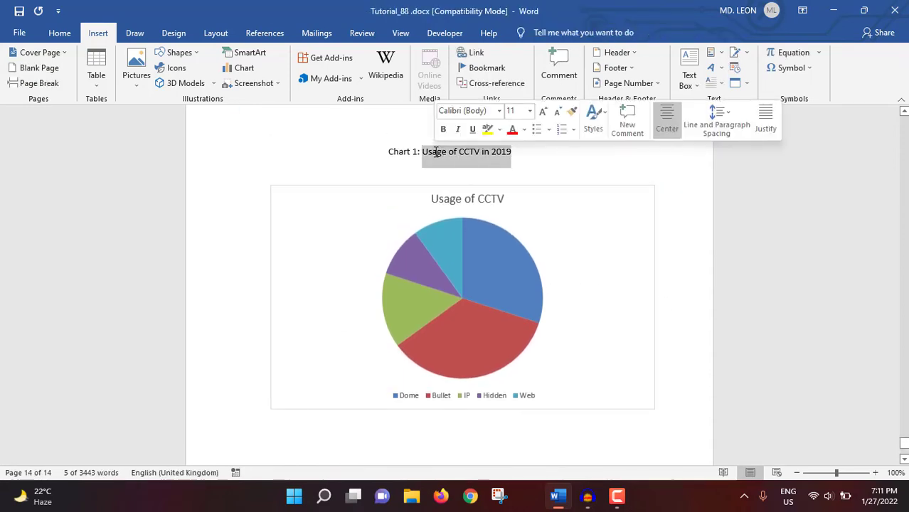
key("BackSpace")
key("BackSpace")
key("BackSpace")
key("BackSpace")
key("BackSpace")
key("BackSpace")
key("BackSpace")
key("BackSpace")
key("BackSpace")
key("BackSpace")
key("BackSpace")
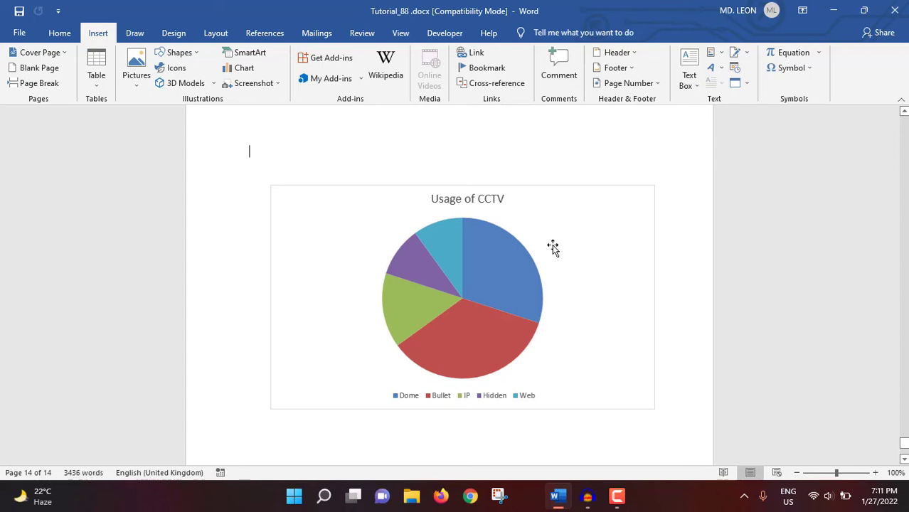
Insert a caption below the page 14 pie chart using a new "Chart" label and the copied text "Usage of CCTV in 2019"
left_click(292, 206)
right_click(292, 206)
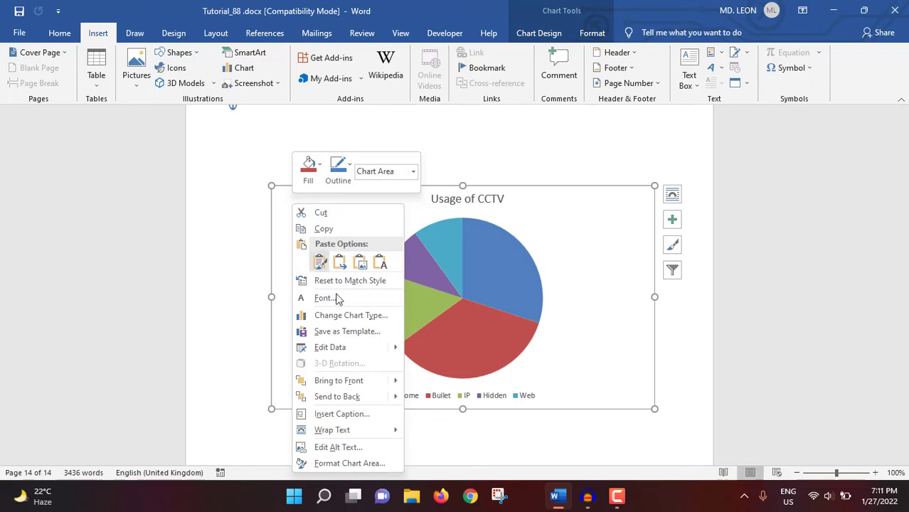
left_click(343, 414)
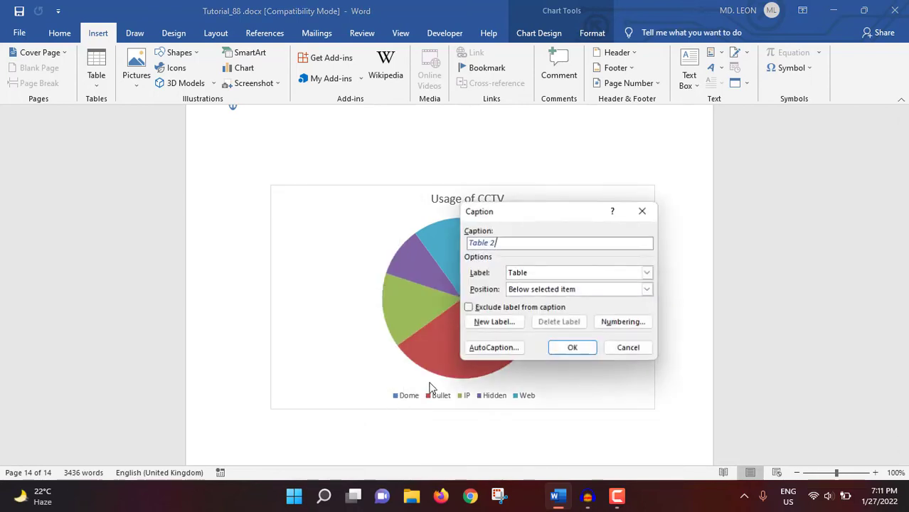
left_click(536, 277)
left_click(541, 275)
left_click(528, 242)
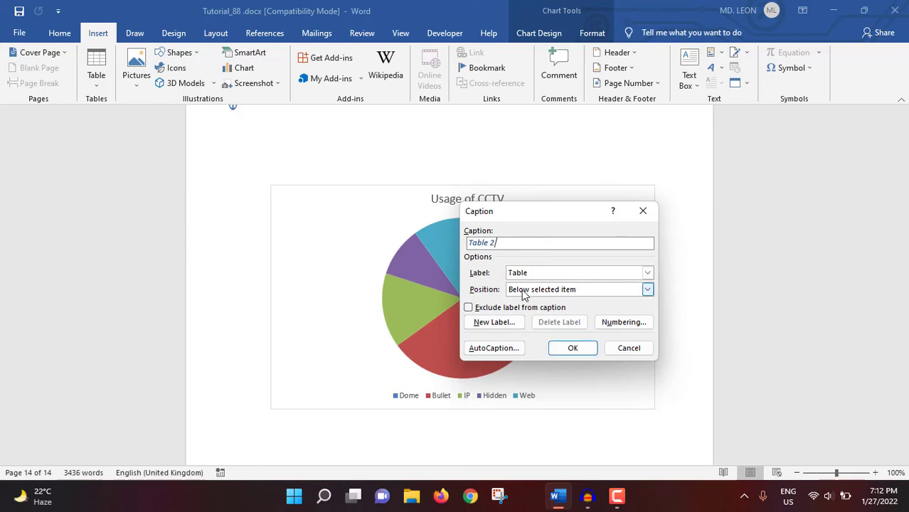
left_click(498, 324)
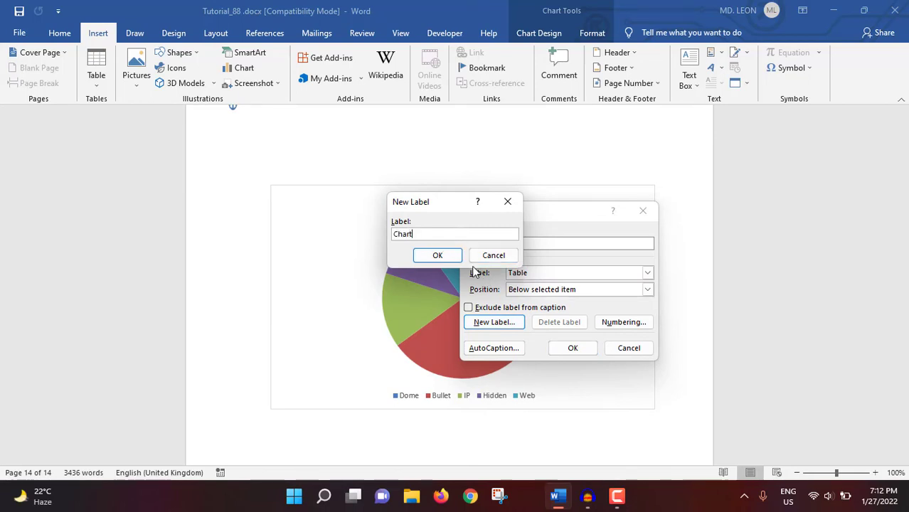
left_click(441, 255)
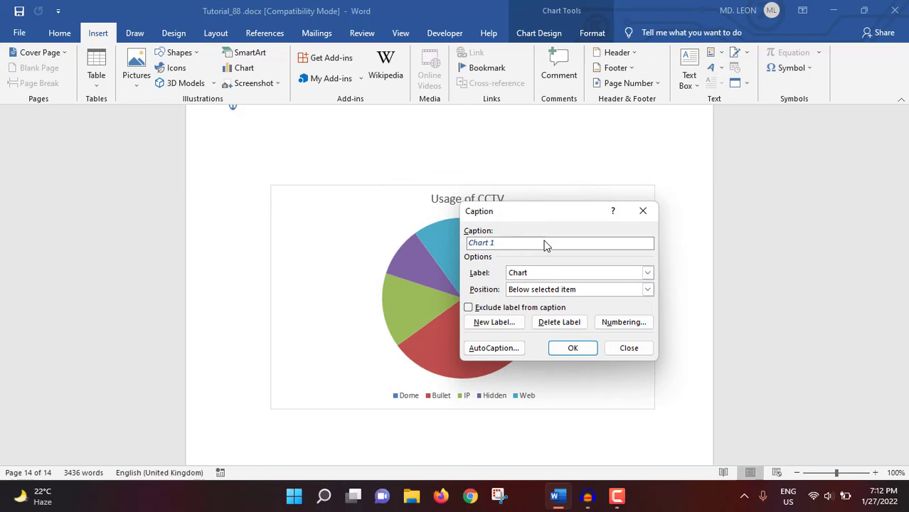
key("ctrl+v")
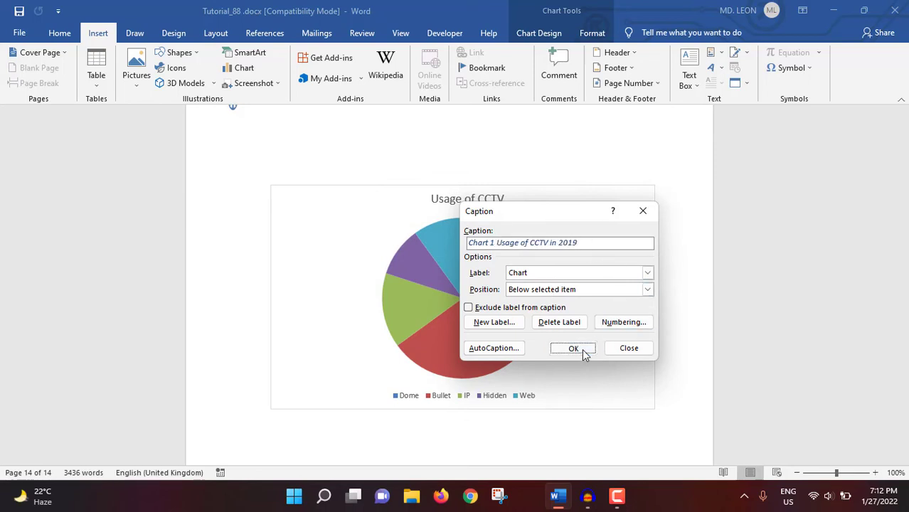
left_click(573, 348)
Center the caption under the pie chart and set its font size to 11
left_click_drag(371, 419, 273, 422)
left_click(59, 33)
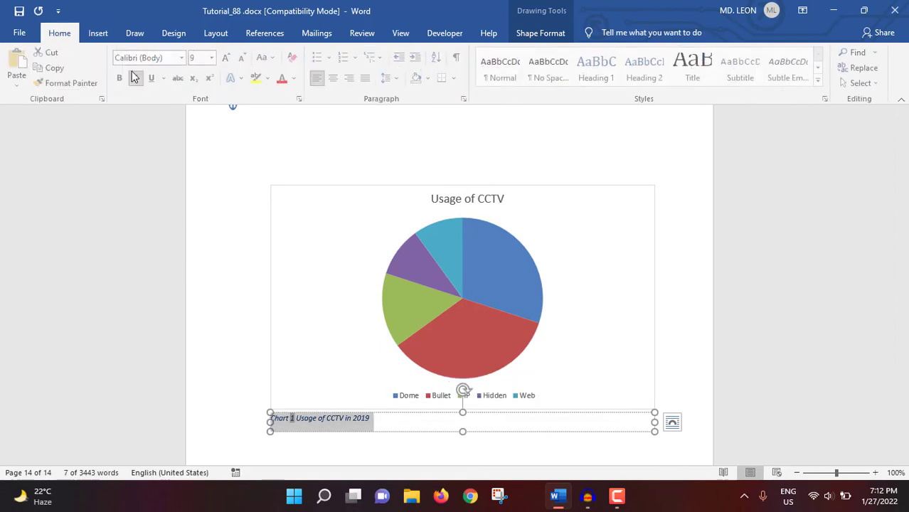
left_click(335, 79)
left_click(205, 60)
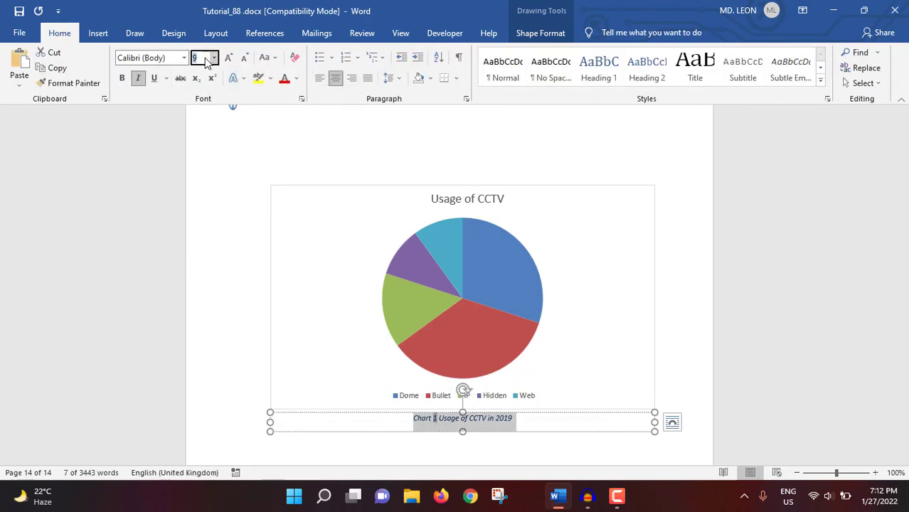
type("11")
key("Return")
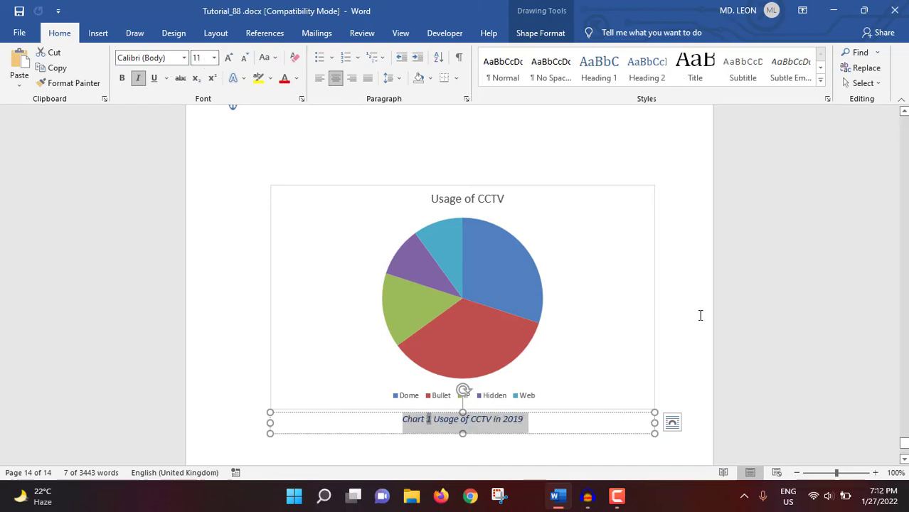
left_click(700, 315)
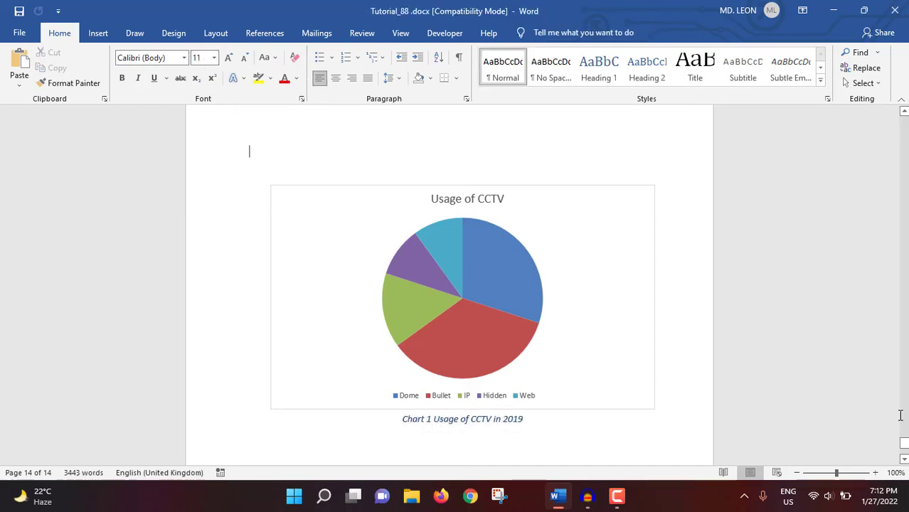
Replace the "Chart 1 Usage of CCTV in 2019" list entry on page 1 with a hyperlinked Chart cross-reference to the entire caption, and follow its link
left_click_drag(903, 444, 905, 119)
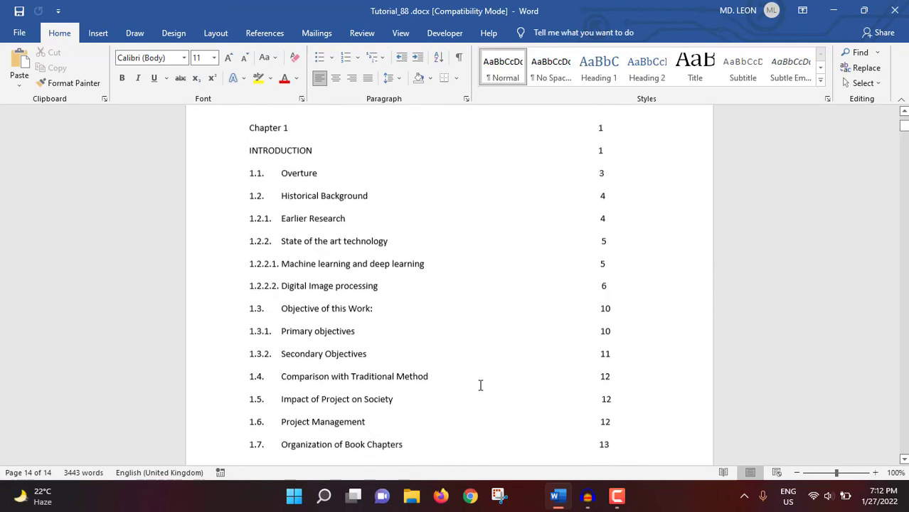
scroll(481, 384, "down", 5)
left_click_drag(249, 370, 379, 370)
left_click(97, 32)
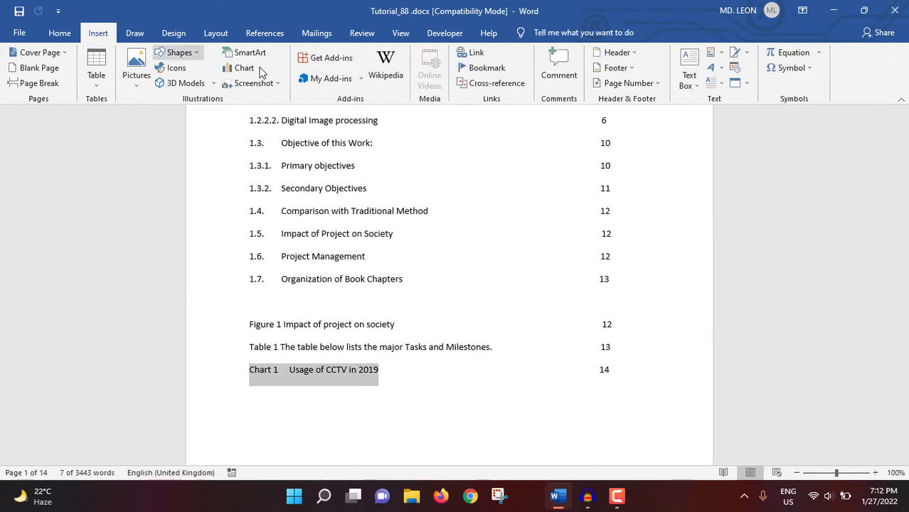
left_click(493, 84)
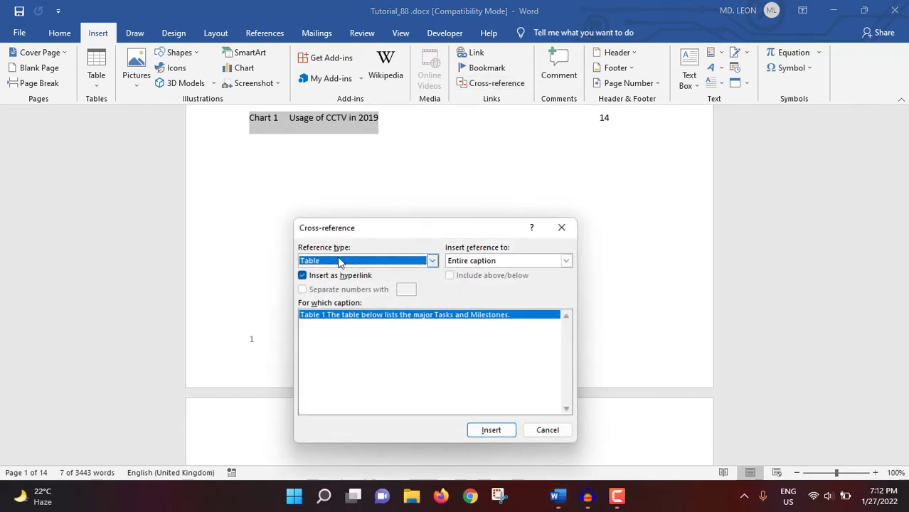
left_click(432, 260)
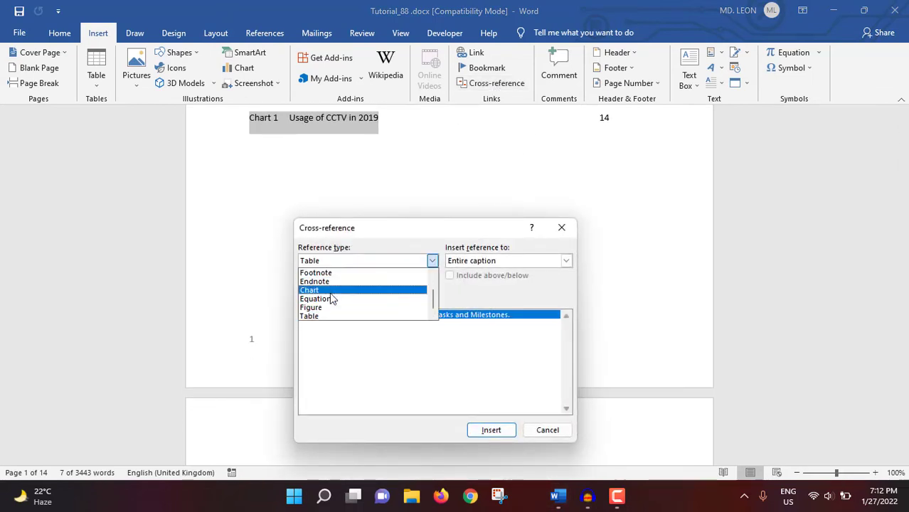
left_click(335, 291)
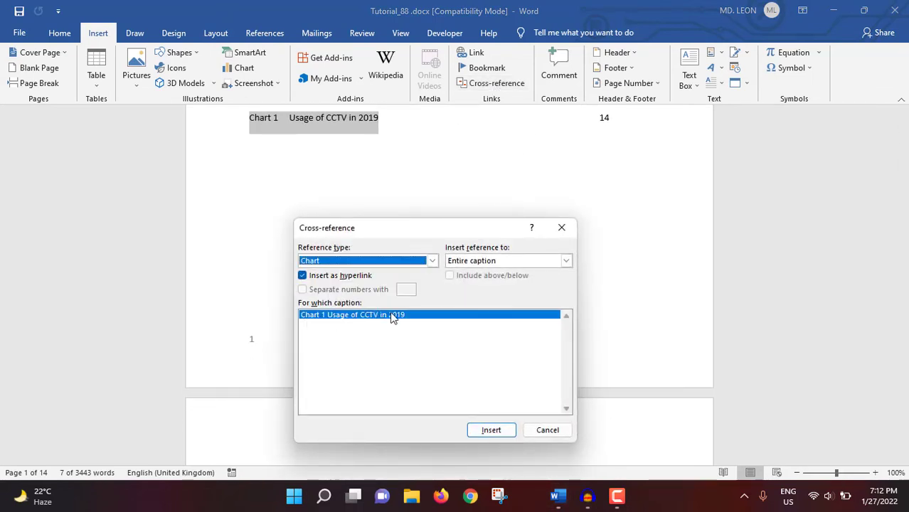
left_click(491, 431)
left_click(561, 228)
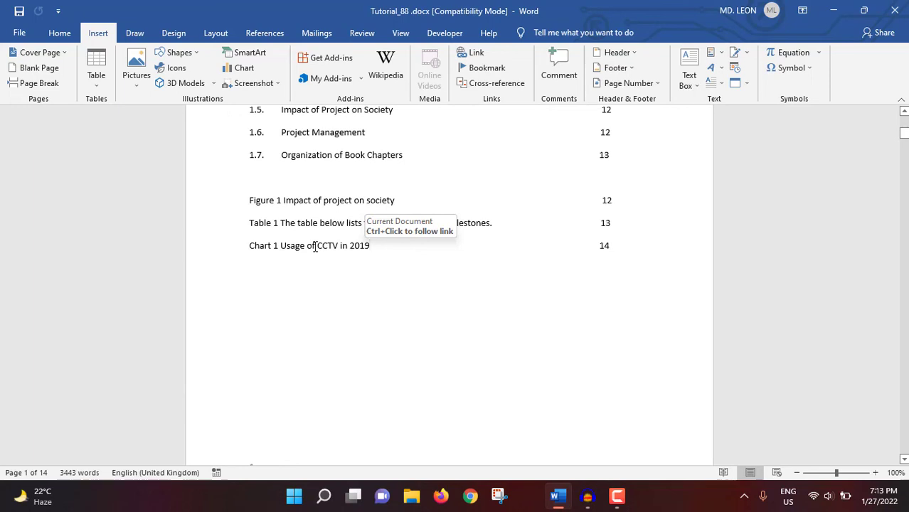
left_click(315, 246, "ctrl")
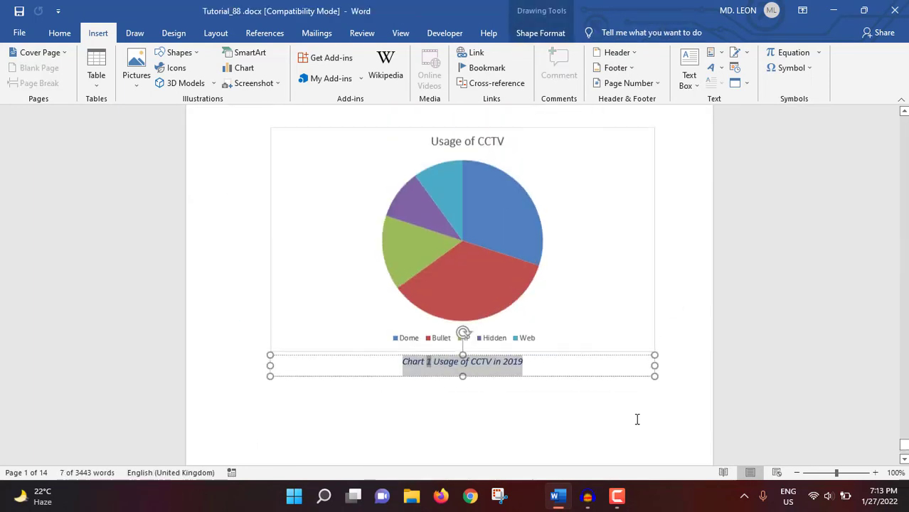